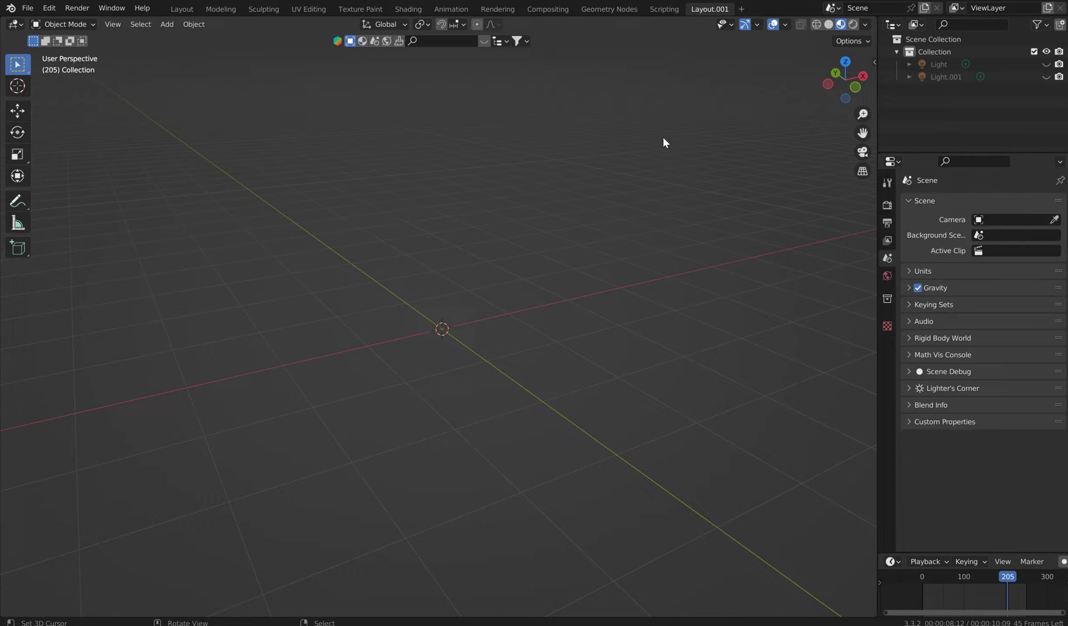
Step: Orbit around the empty scene and add a mesh plane
{"action": "middle_click_drag", "start_coordinate": [545, 237], "coordinate": [588, 281]}
{"action": "middle_click_drag", "start_coordinate": [548, 223], "coordinate": [600, 253]}
{"action": "key", "text": "shift+a"}
{"action": "mouse_move", "coordinate": [575, 219]}
{"action": "left_click", "coordinate": [618, 223]}
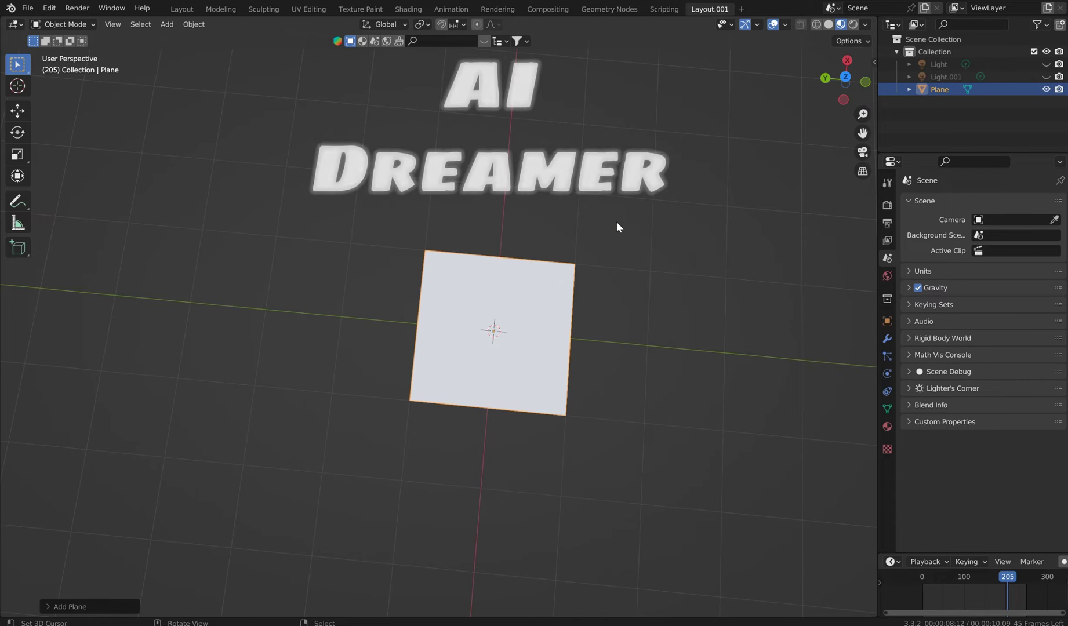
Step: Switch to Top view, frame the plane on the left, and bring up the viewport's Area Options
{"action": "key", "text": "KP_7"}
{"action": "middle_click_drag", "start_coordinate": [552, 283], "coordinate": [513, 211], "text": "shift"}
{"action": "scroll", "coordinate": [513, 211], "scroll_direction": "up", "scroll_amount": 4}
{"action": "scroll", "coordinate": [490, 255], "scroll_direction": "up", "scroll_amount": 2, "text": "shift"}
{"action": "right_click", "coordinate": [876, 53]}
Step: Split the viewport vertically, make the right half an Image Editor, and widen it
{"action": "left_click", "coordinate": [809, 52]}
{"action": "left_click", "coordinate": [508, 116]}
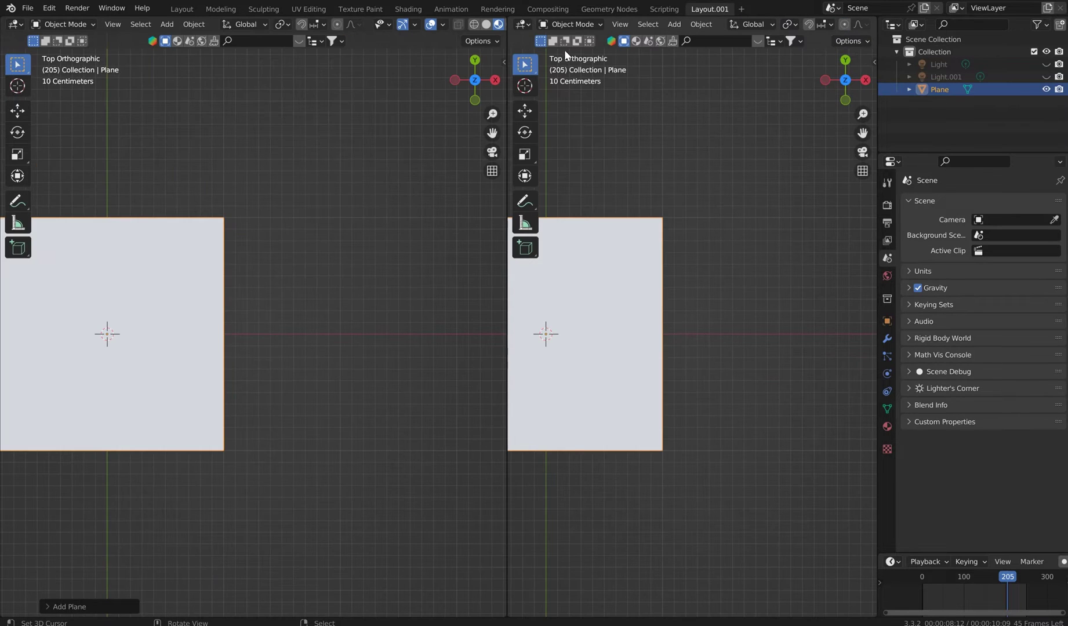
{"action": "left_click", "coordinate": [527, 23]}
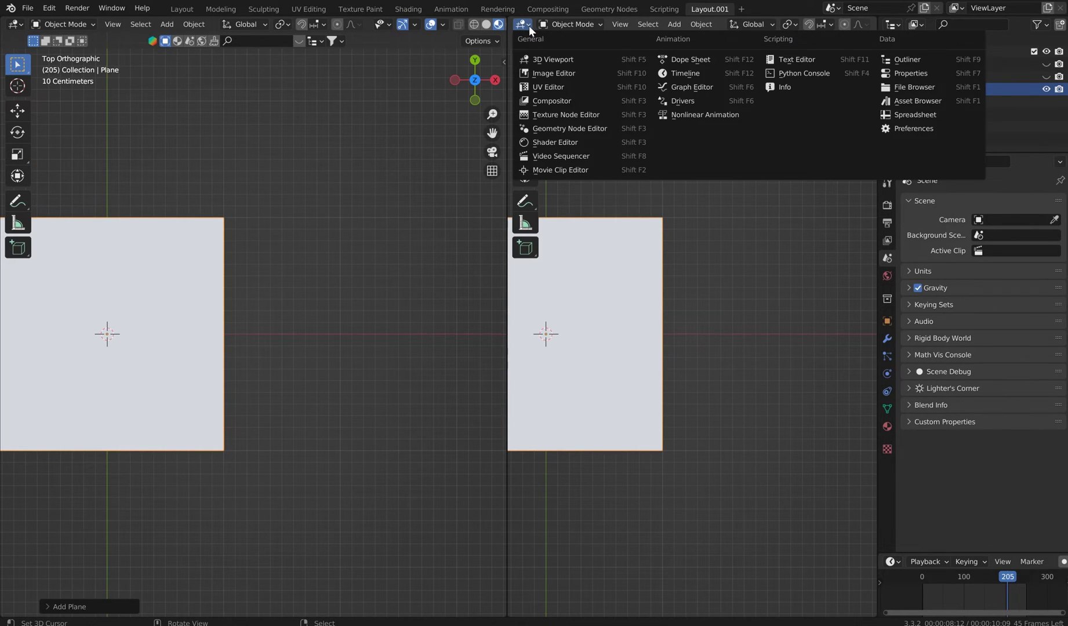
{"action": "left_click", "coordinate": [555, 74]}
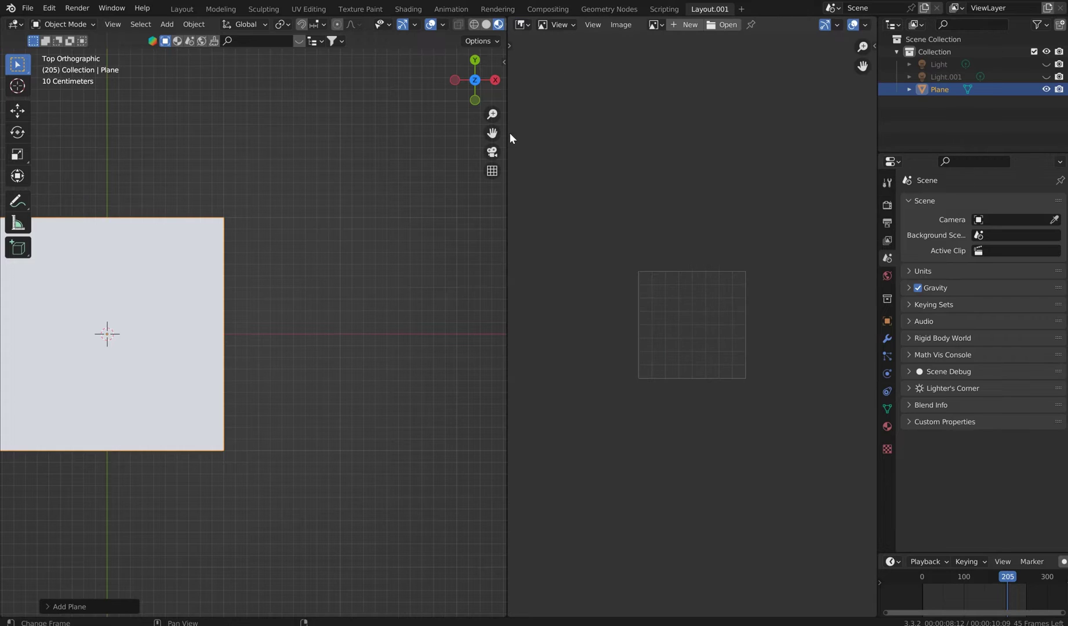
{"action": "left_click_drag", "start_coordinate": [510, 133], "coordinate": [305, 167]}
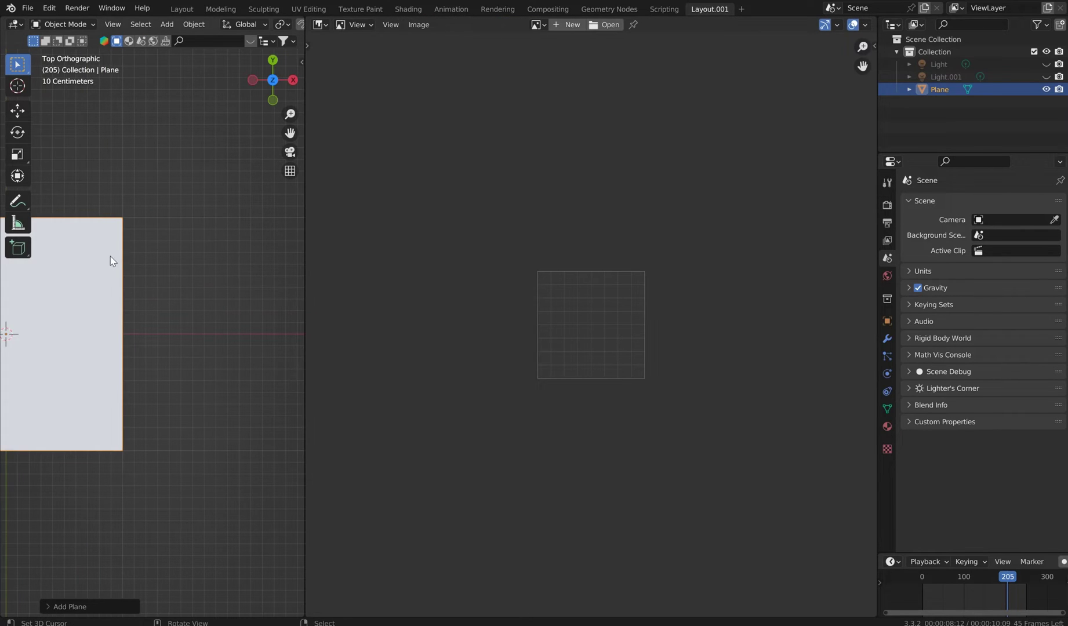
Step: Centre the plane in the 3D view and pan around the empty image grid
{"action": "middle_click_drag", "start_coordinate": [106, 261], "coordinate": [249, 287], "text": "shift"}
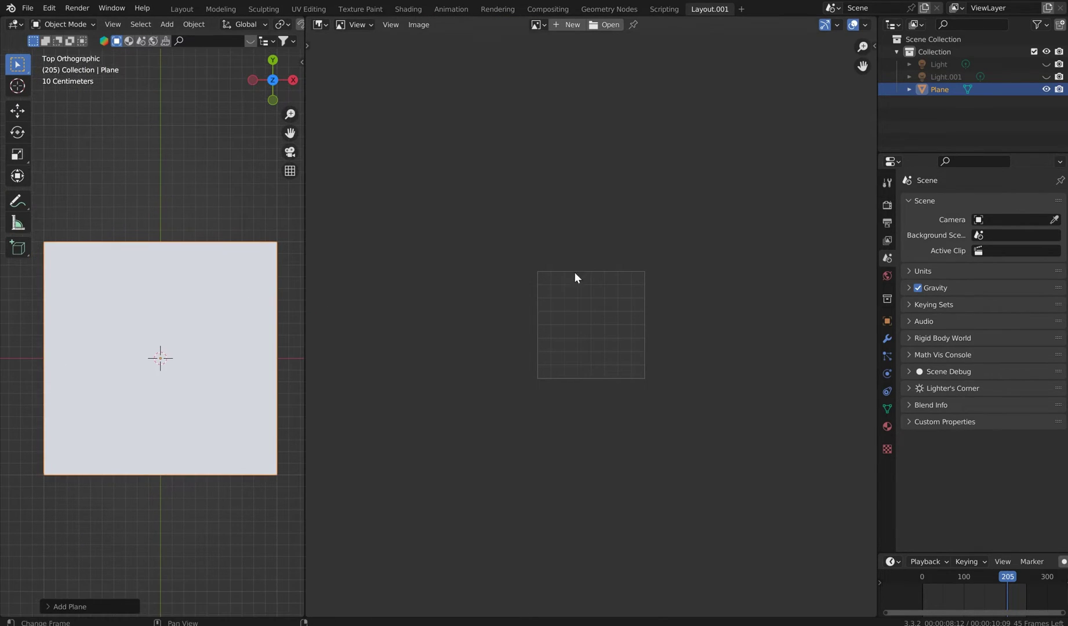
{"action": "middle_click_drag", "start_coordinate": [585, 276], "coordinate": [407, 279]}
{"action": "scroll", "coordinate": [475, 282], "scroll_direction": "up", "scroll_amount": 3}
{"action": "middle_click_drag", "start_coordinate": [474, 281], "coordinate": [654, 296]}
{"action": "scroll", "coordinate": [625, 302], "scroll_direction": "up", "scroll_amount": 1}
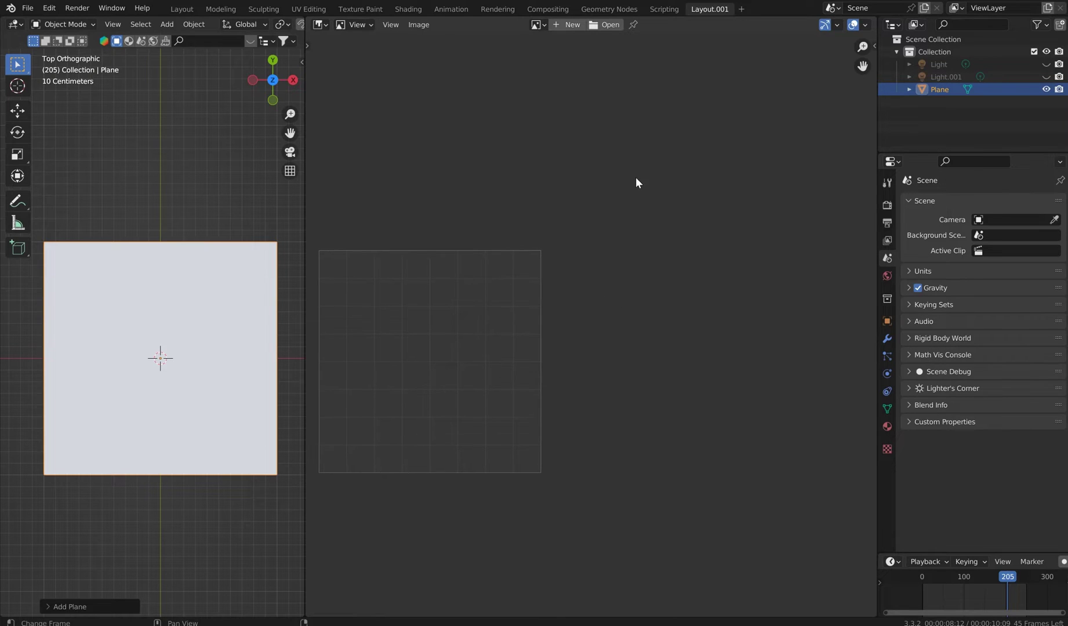
Step: Create a new blank 1024 px image in the Image Editor
{"action": "left_click", "coordinate": [563, 25]}
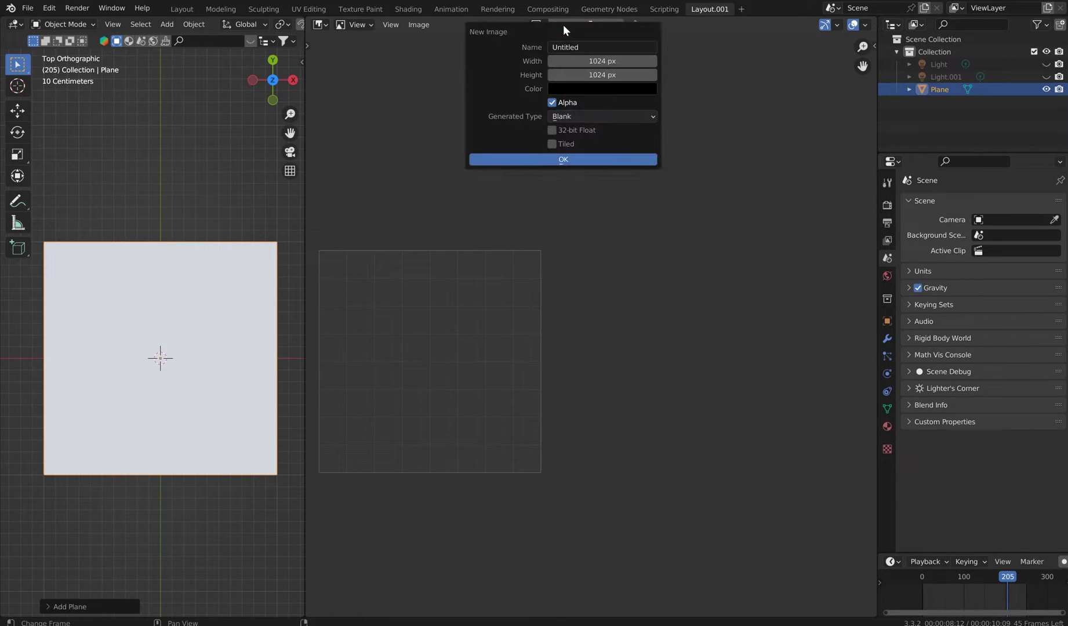
{"action": "left_click", "coordinate": [550, 158]}
{"action": "scroll", "coordinate": [581, 179], "scroll_direction": "down", "scroll_amount": 5}
{"action": "middle_click_drag", "start_coordinate": [565, 183], "coordinate": [480, 196]}
Step: Show the sidebar's Dream Texture settings and widen the panel so labels fit
{"action": "key", "text": "n"}
{"action": "left_click", "coordinate": [872, 259]}
{"action": "left_click_drag", "start_coordinate": [742, 249], "coordinate": [668, 255]}
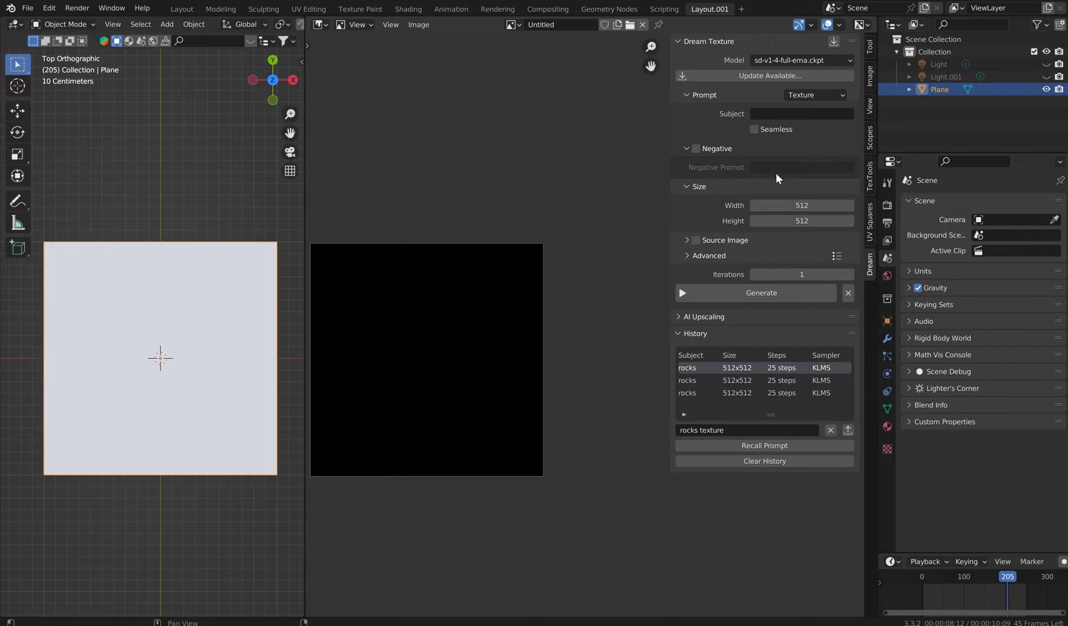
Step: Enter 'pebbles' as the prompt subject and enable Seamless on both axes
{"action": "left_click", "coordinate": [773, 112]}
{"action": "type", "text": "pebbles"}
{"action": "key", "text": "Return"}
{"action": "left_click", "coordinate": [768, 133]}
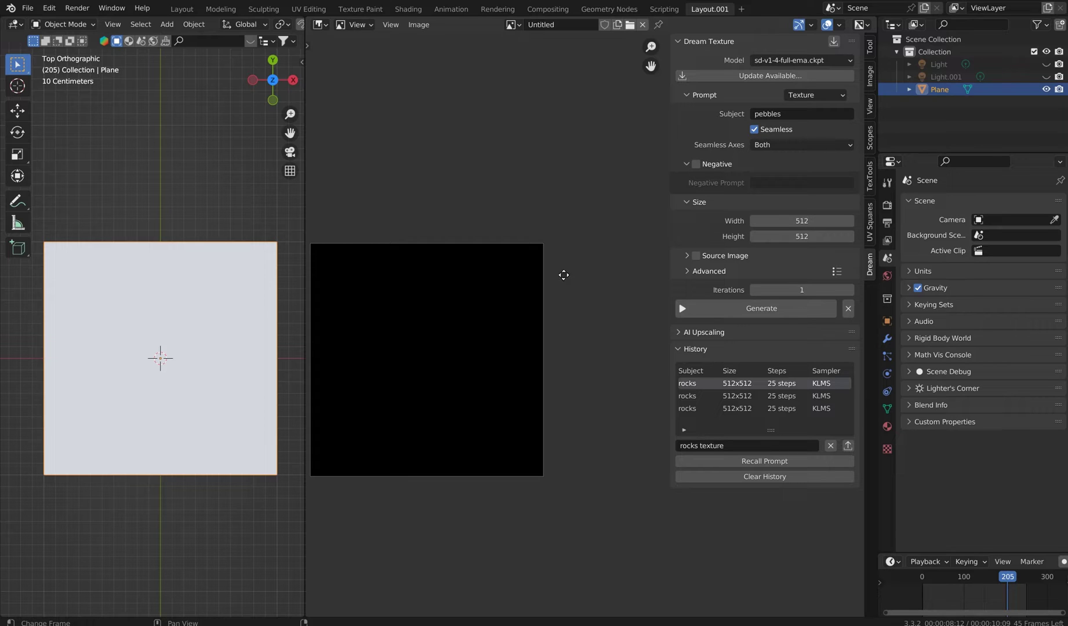
{"action": "middle_click_drag", "start_coordinate": [561, 275], "coordinate": [571, 276]}
{"action": "scroll", "coordinate": [572, 274], "scroll_direction": "up", "scroll_amount": 1}
{"action": "scroll", "coordinate": [572, 275], "scroll_direction": "down", "scroll_amount": 1}
{"action": "middle_click_drag", "start_coordinate": [573, 275], "coordinate": [571, 271]}
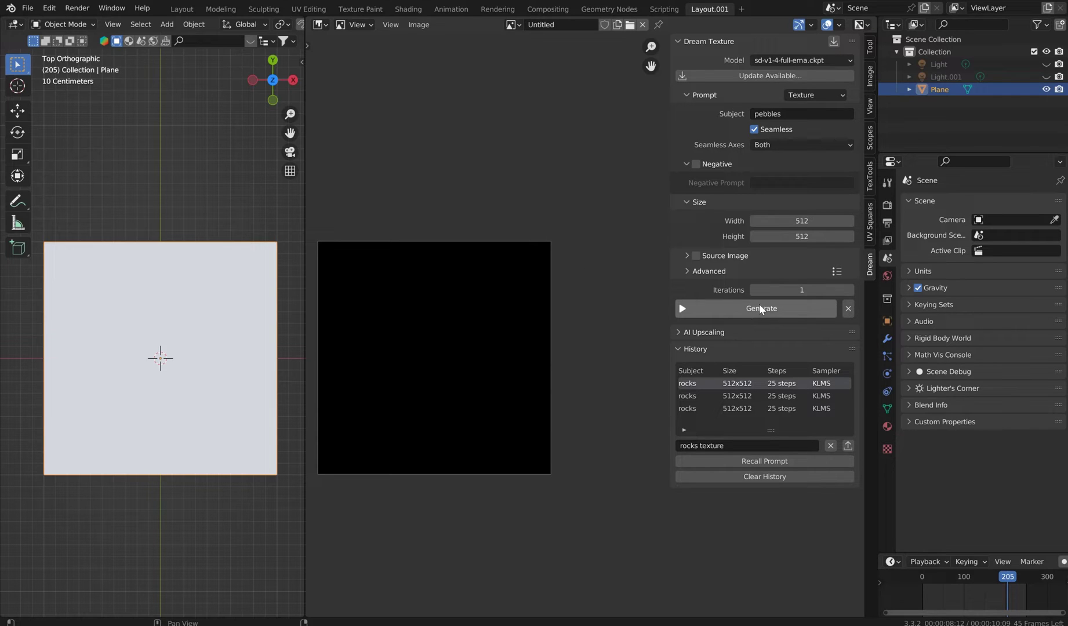
Step: Generate the pebbles texture, keeping the current model unchanged
{"action": "left_click", "coordinate": [710, 314]}
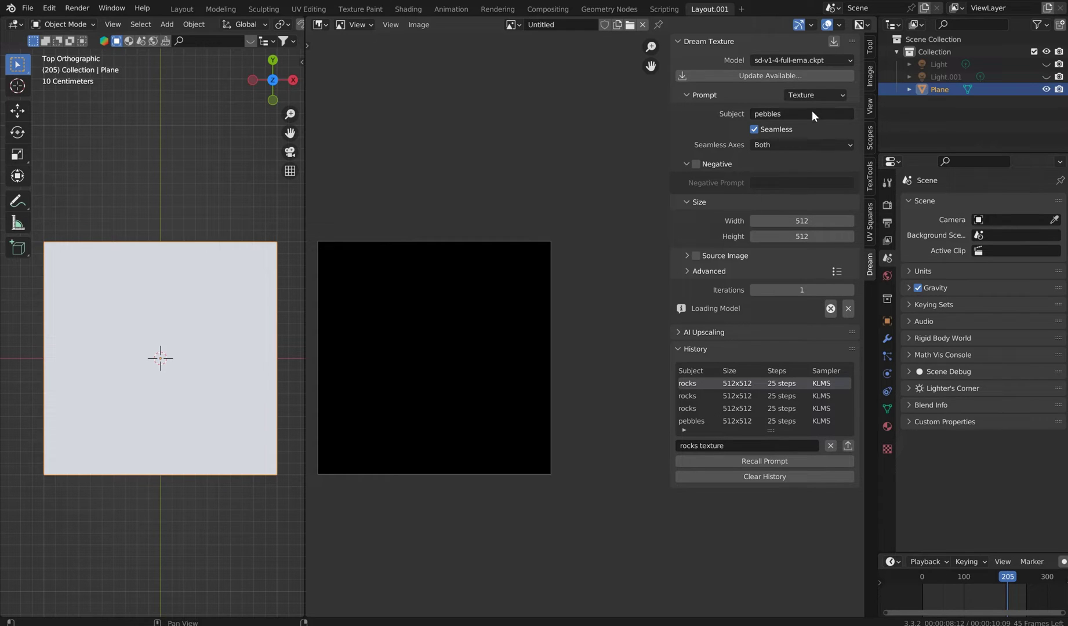
{"action": "left_click", "coordinate": [844, 60]}
{"action": "left_click", "coordinate": [843, 60]}
Step: Collapse the History section and expand the AI Upscaling section
{"action": "left_click", "coordinate": [674, 350]}
{"action": "left_click", "coordinate": [677, 332]}
{"action": "left_click", "coordinate": [676, 331]}
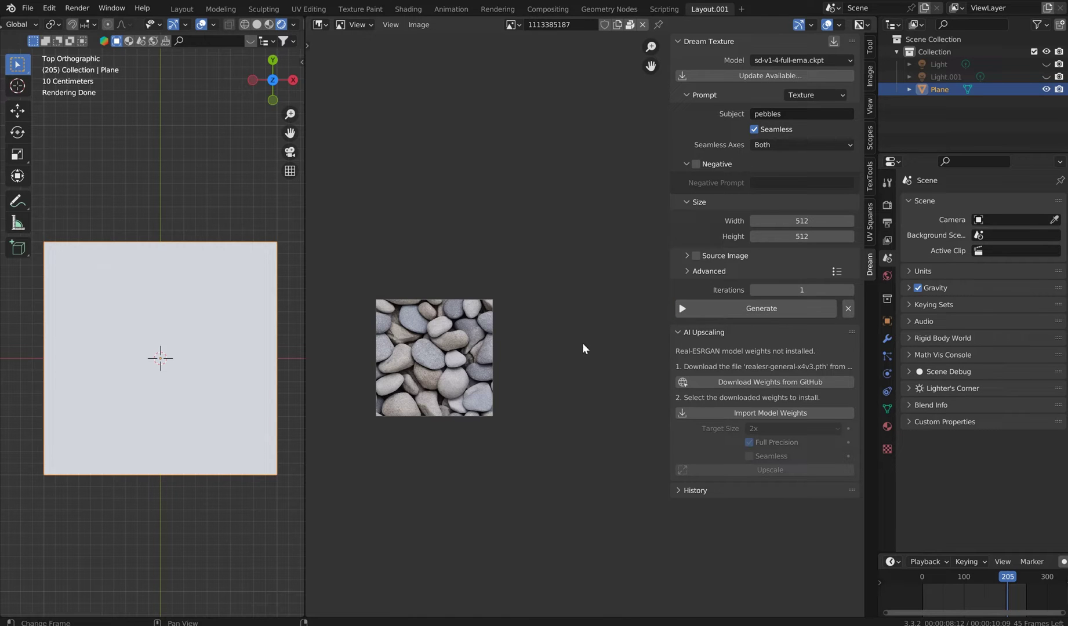
Step: Zoom and pan to inspect the pebbles result, then select the prompt subject for editing
{"action": "middle_click_drag", "start_coordinate": [483, 324], "coordinate": [536, 315]}
{"action": "scroll", "coordinate": [538, 315], "scroll_direction": "up", "scroll_amount": 6}
{"action": "scroll", "coordinate": [553, 303], "scroll_direction": "down", "scroll_amount": 2}
{"action": "scroll", "coordinate": [545, 310], "scroll_direction": "down", "scroll_amount": 1}
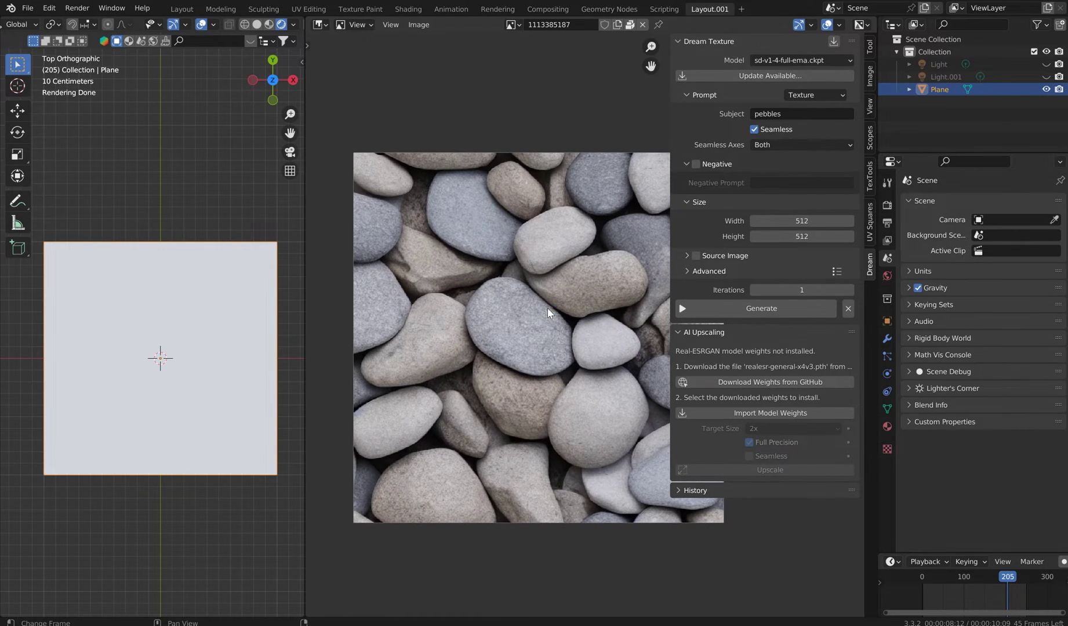
{"action": "middle_click_drag", "start_coordinate": [548, 308], "coordinate": [507, 318]}
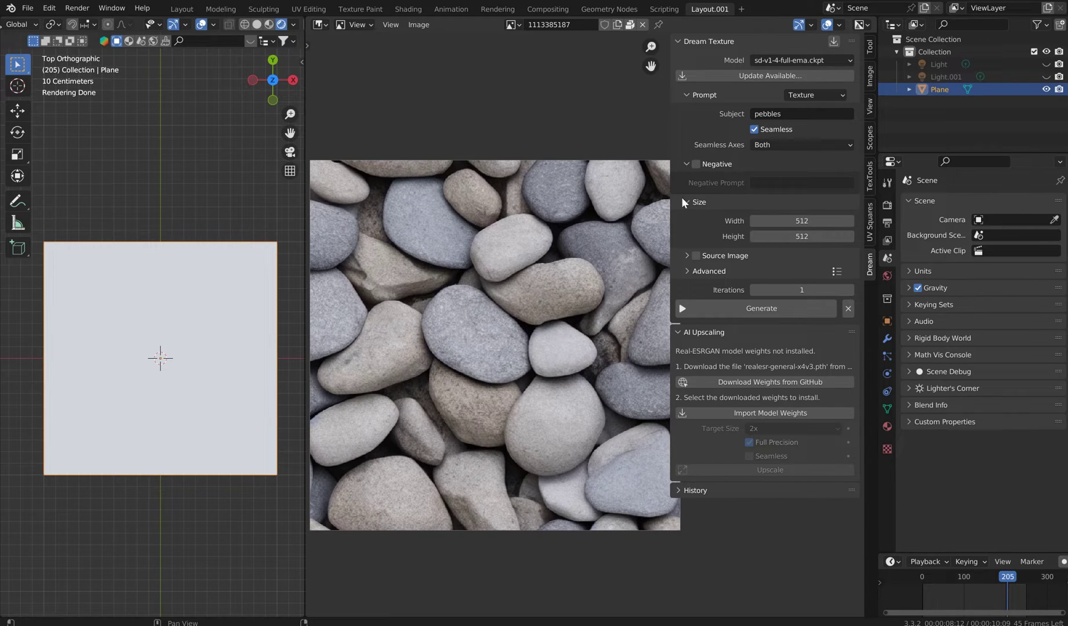
{"action": "left_click", "coordinate": [806, 114]}
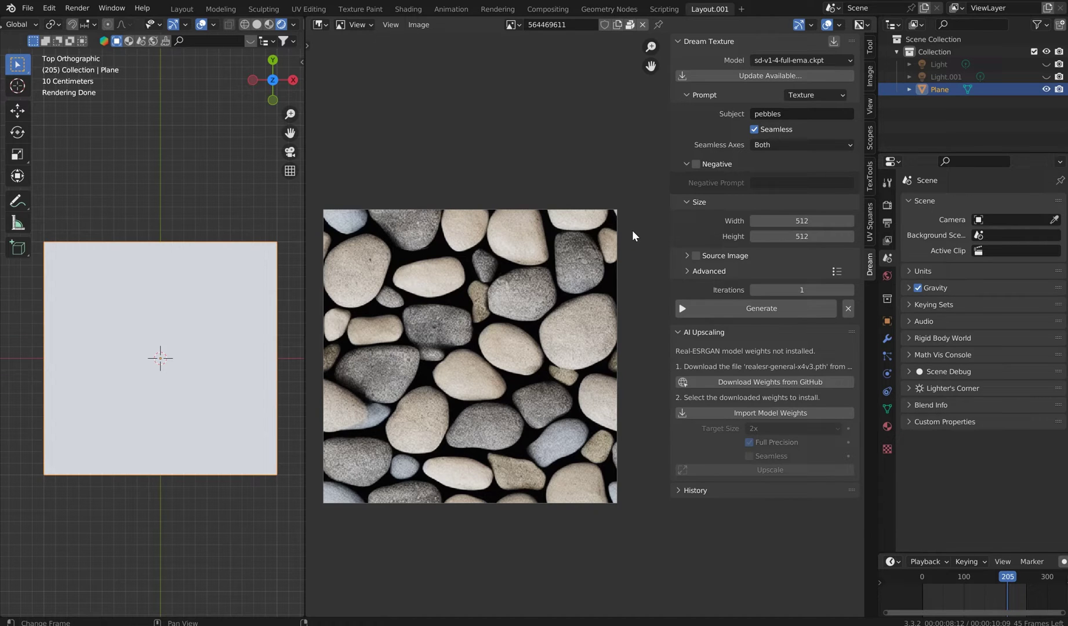
Step: Change the subject to 'blue brick' and generate that texture
{"action": "left_click", "coordinate": [800, 112]}
{"action": "type", "text": "blue brick"}
{"action": "left_click", "coordinate": [723, 308]}
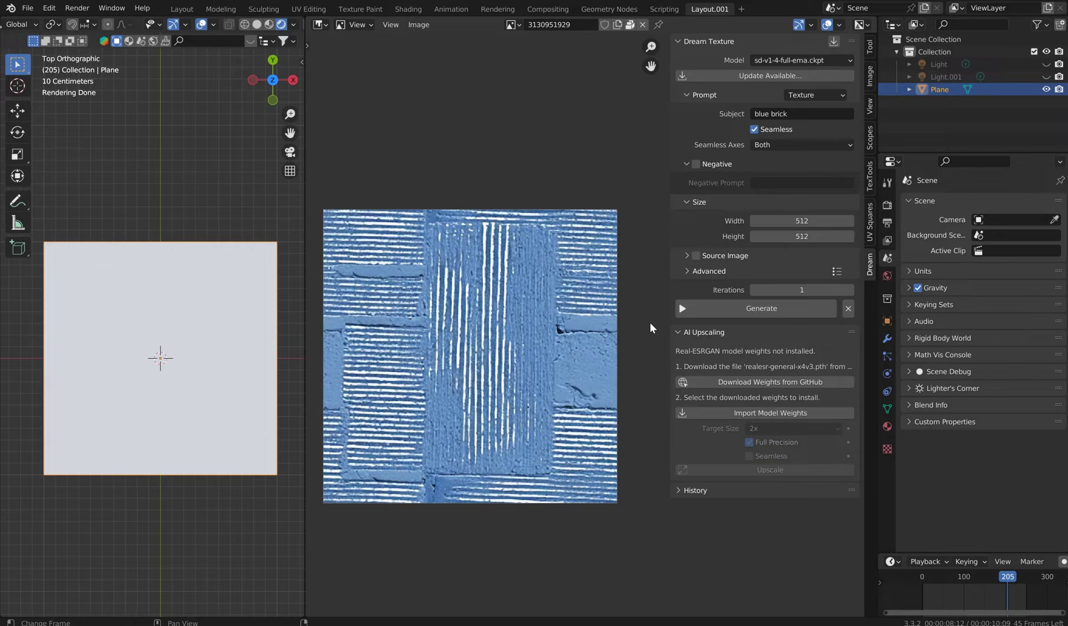
Step: Replace the subject with 'glass' and generate a new texture
{"action": "left_click", "coordinate": [814, 113]}
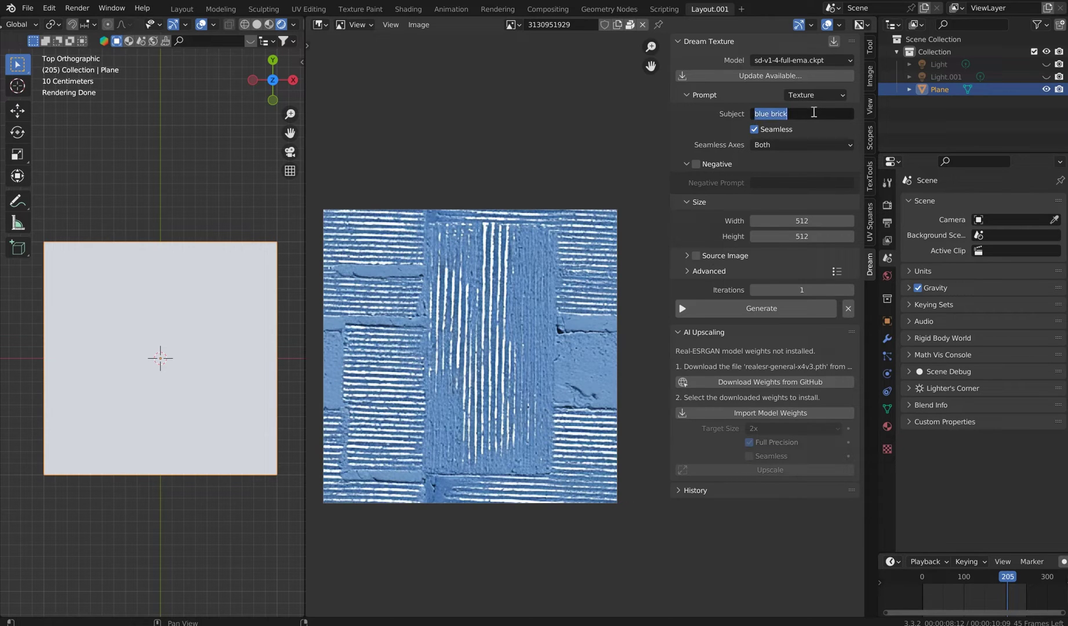
{"action": "key", "text": "BackSpace"}
{"action": "type", "text": "glass"}
{"action": "key", "text": "Return"}
{"action": "left_click", "coordinate": [721, 307]}
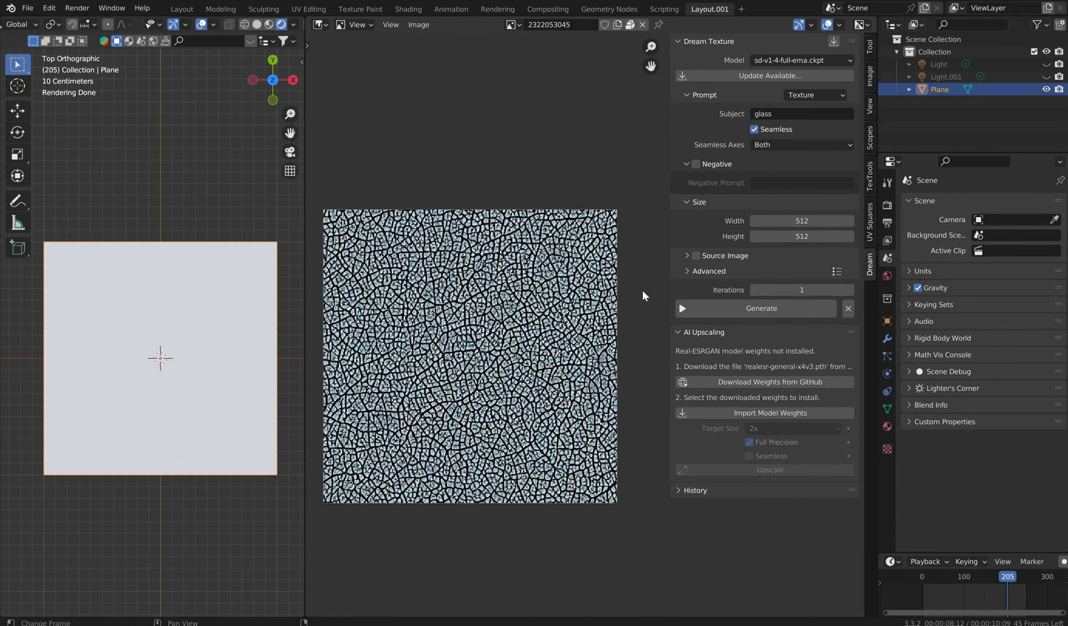
Step: Inspect the cracked glass result and change the subject to 'stained glass'
{"action": "scroll", "coordinate": [508, 252], "scroll_direction": "up", "scroll_amount": 5}
{"action": "scroll", "coordinate": [535, 254], "scroll_direction": "down", "scroll_amount": 6}
{"action": "scroll", "coordinate": [520, 260], "scroll_direction": "up", "scroll_amount": 2}
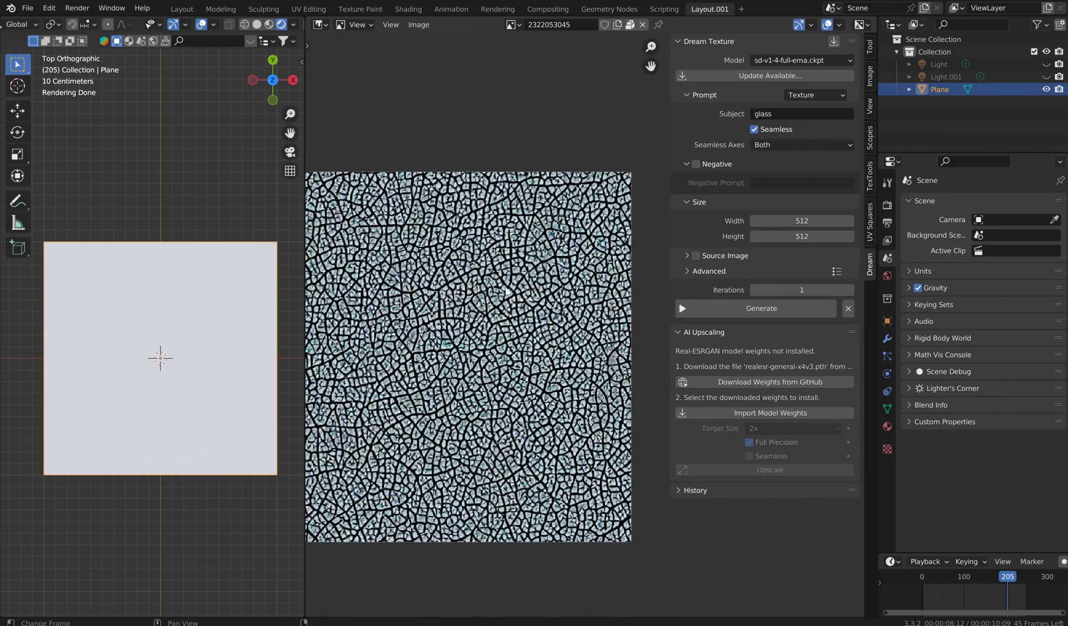
{"action": "middle_click_drag", "start_coordinate": [524, 281], "coordinate": [538, 283]}
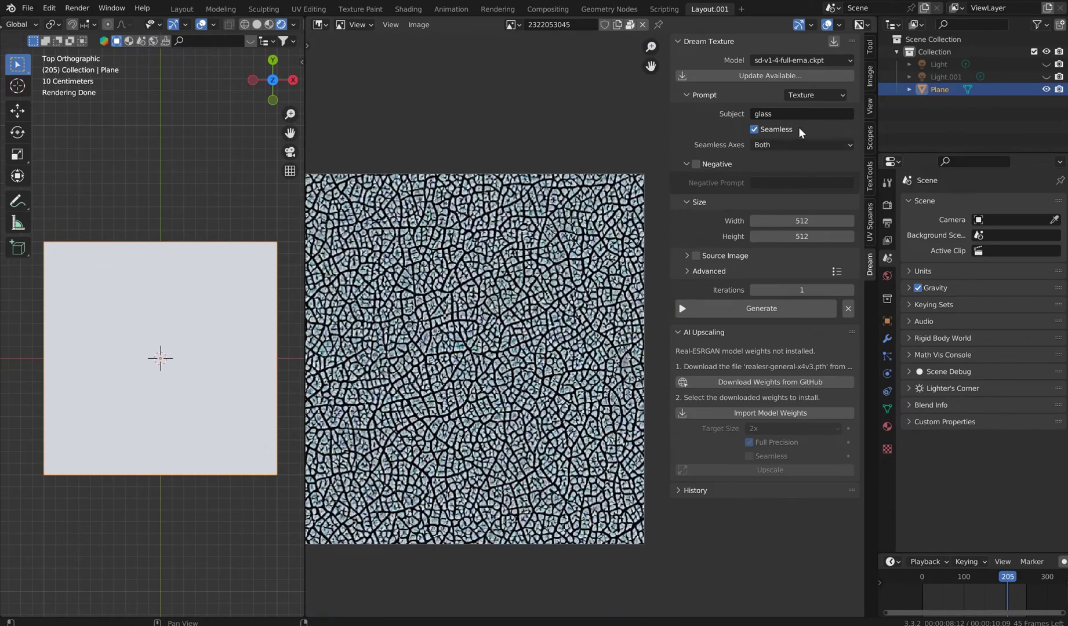
{"action": "left_click", "coordinate": [793, 113]}
{"action": "type", "text": "stained glass"}
{"action": "key", "text": "Return"}
Step: Generate the stained glass texture at 512×512
{"action": "left_click", "coordinate": [732, 304]}
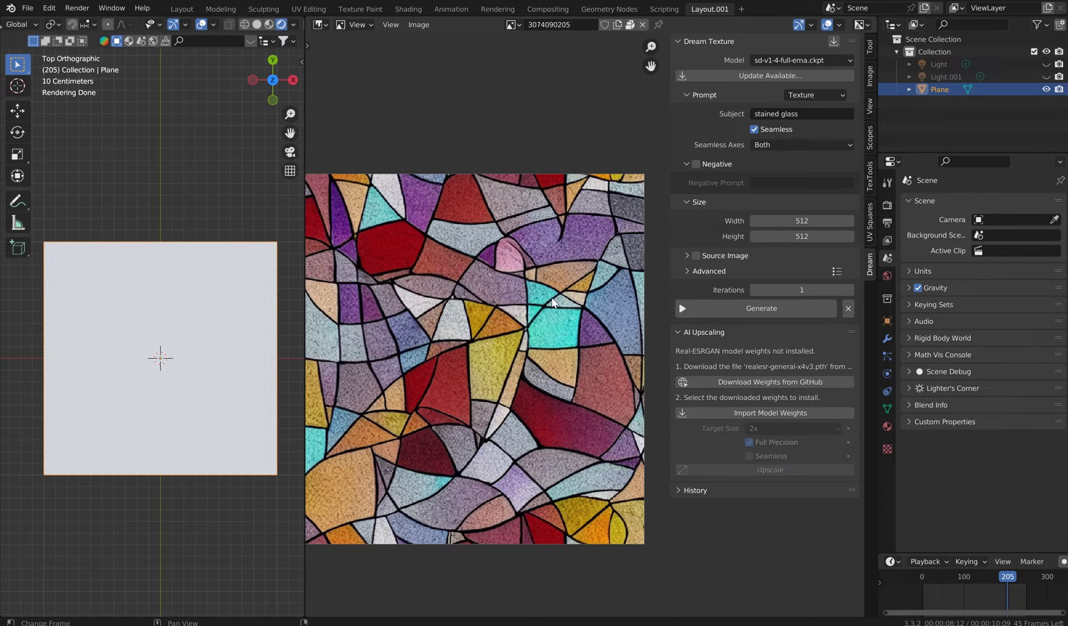
{"action": "scroll", "coordinate": [512, 324], "scroll_direction": "up", "scroll_amount": 4}
{"action": "scroll", "coordinate": [513, 321], "scroll_direction": "down", "scroll_amount": 4}
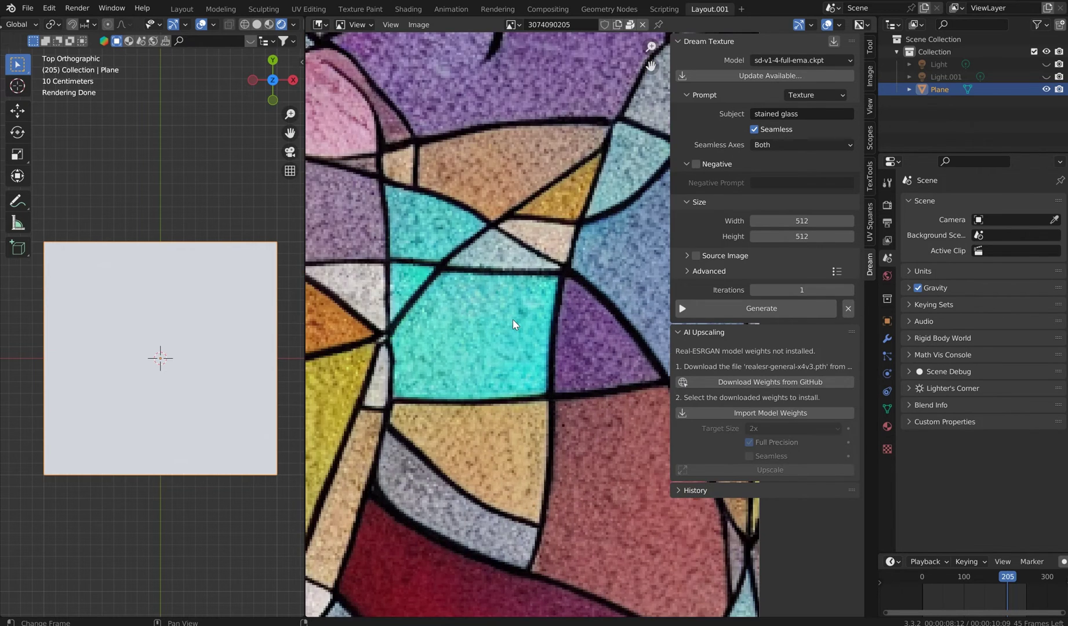
Step: Set the output width and height to 1024 × 1024
{"action": "left_click", "coordinate": [802, 221]}
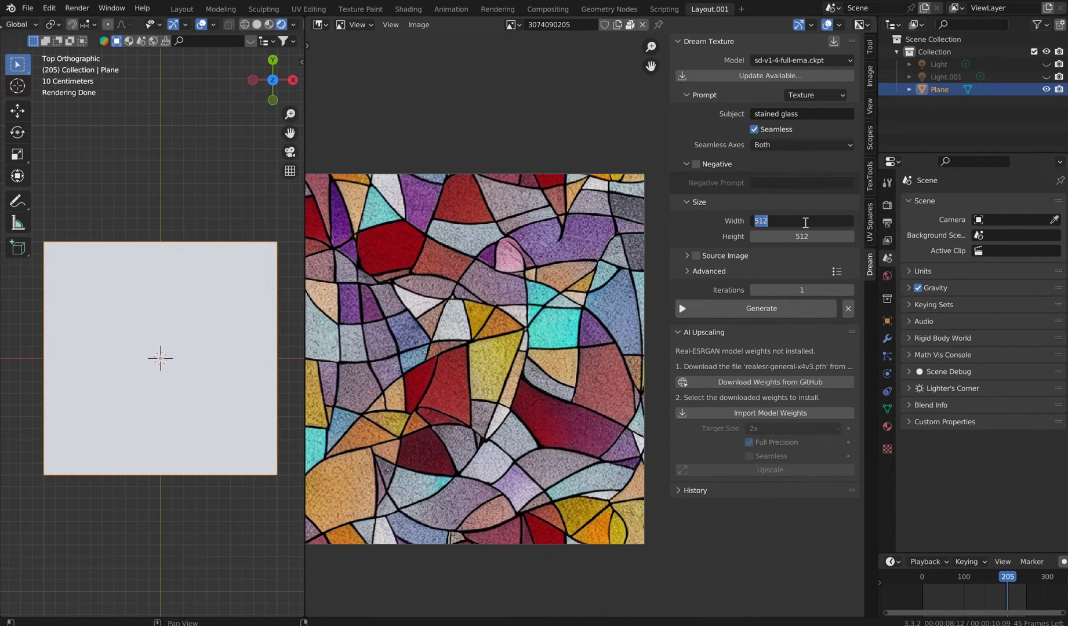
{"action": "type", "text": "1024"}
{"action": "key", "text": "Return"}
{"action": "left_click", "coordinate": [803, 235]}
{"action": "type", "text": "1024"}
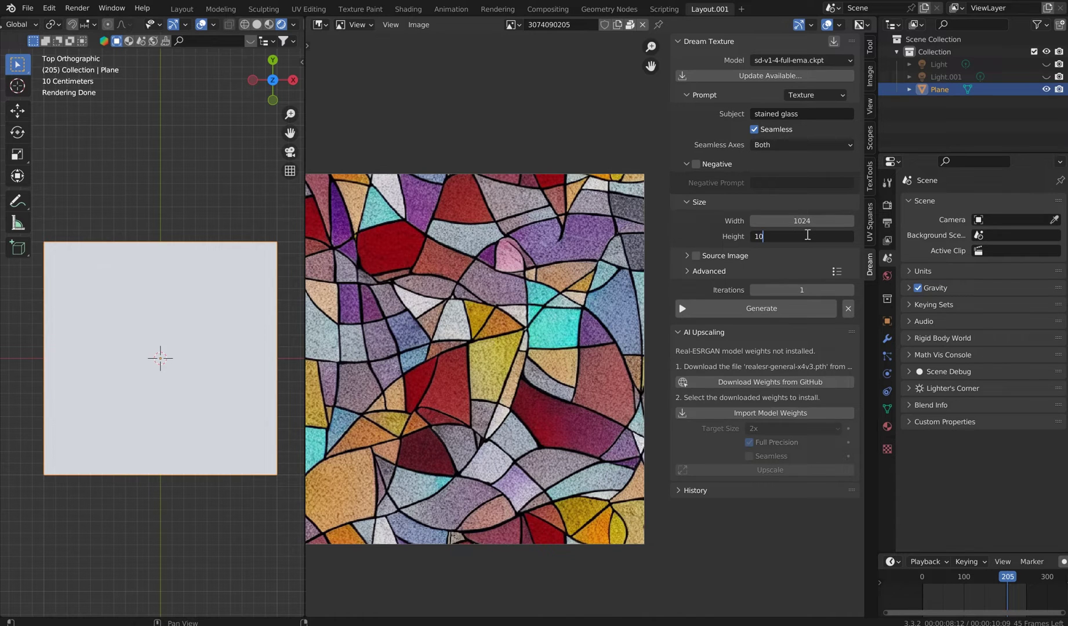
{"action": "key", "text": "Return"}
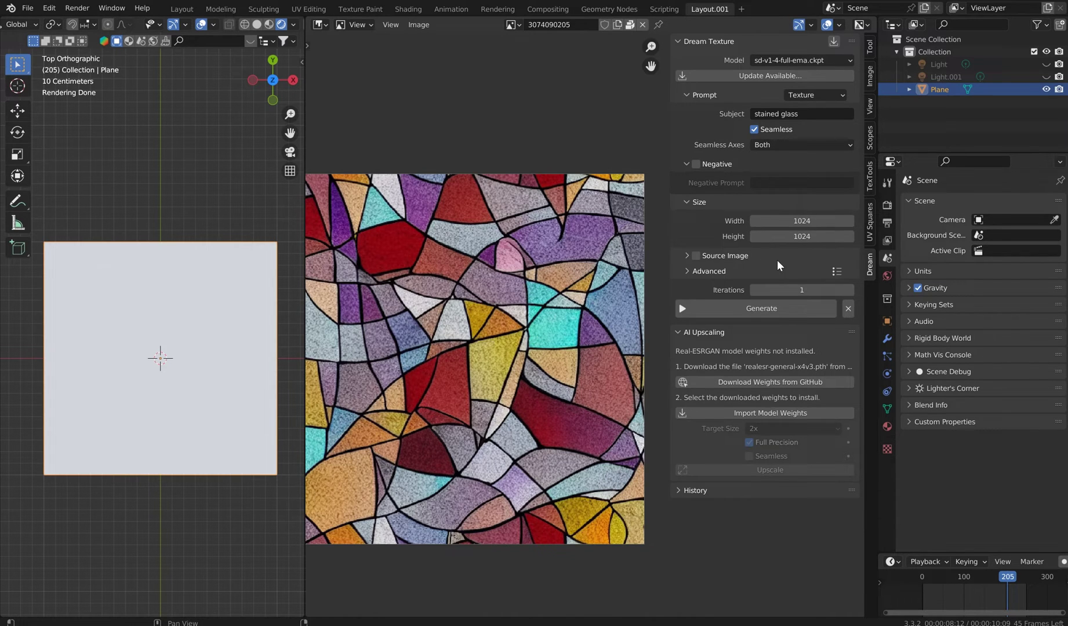
Step: Try generating at 1024×1024, then after the out-of-memory error restore width and height to 512
{"action": "left_click", "coordinate": [743, 307]}
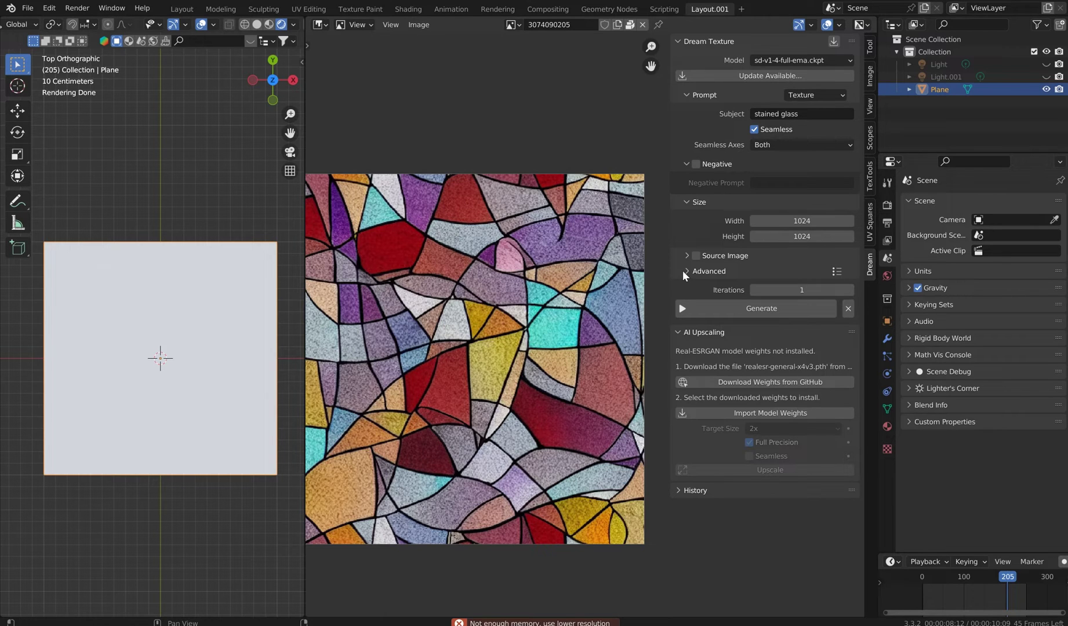
{"action": "left_click", "coordinate": [817, 221]}
{"action": "type", "text": "5"}
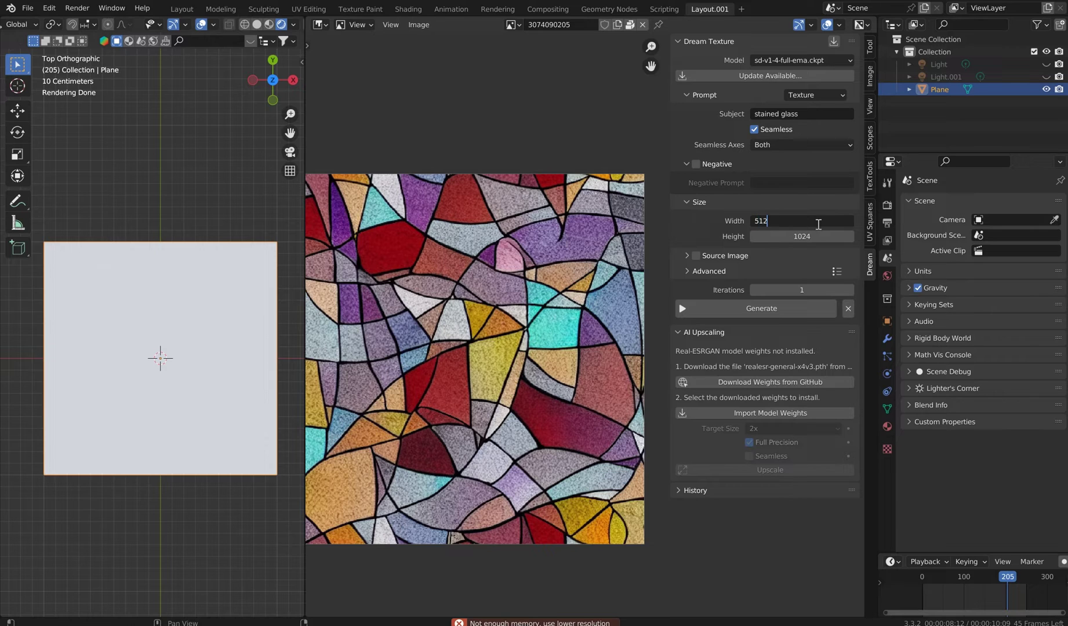
{"action": "key", "text": "Return"}
{"action": "left_click", "coordinate": [830, 237]}
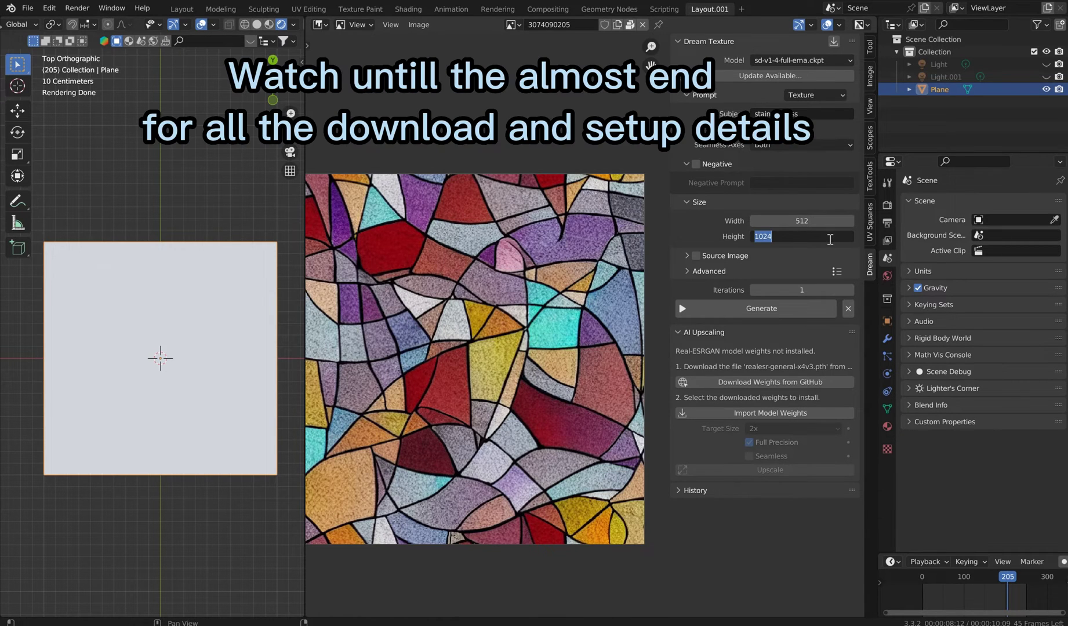
{"action": "type", "text": "512"}
{"action": "key", "text": "Return"}
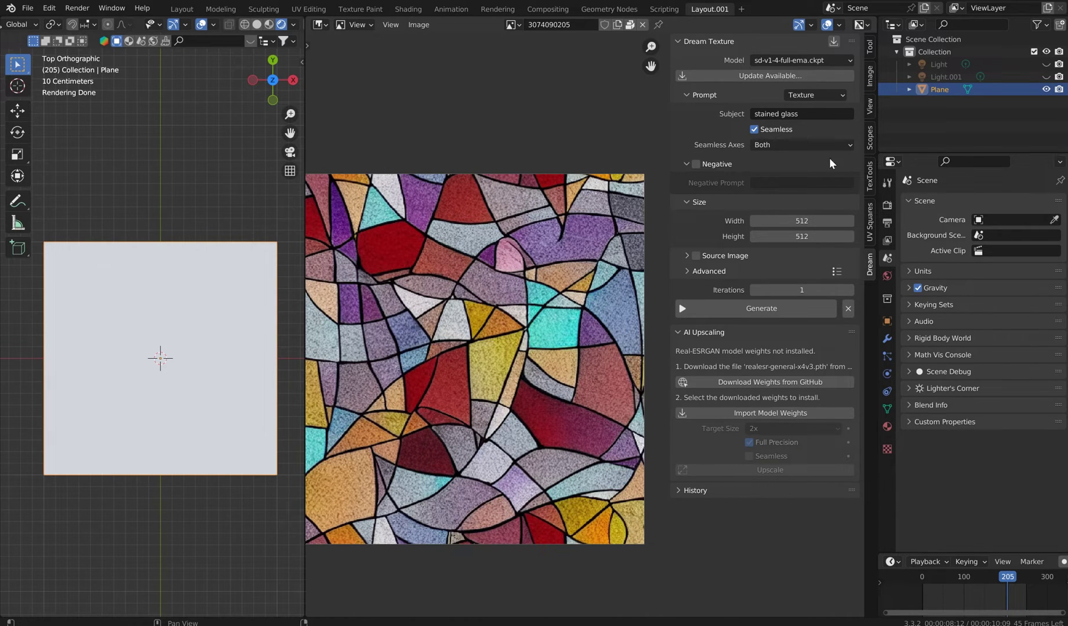
Step: Generate a new 512×512 stained glass texture and inspect its orange and purple panes
{"action": "left_click", "coordinate": [761, 308]}
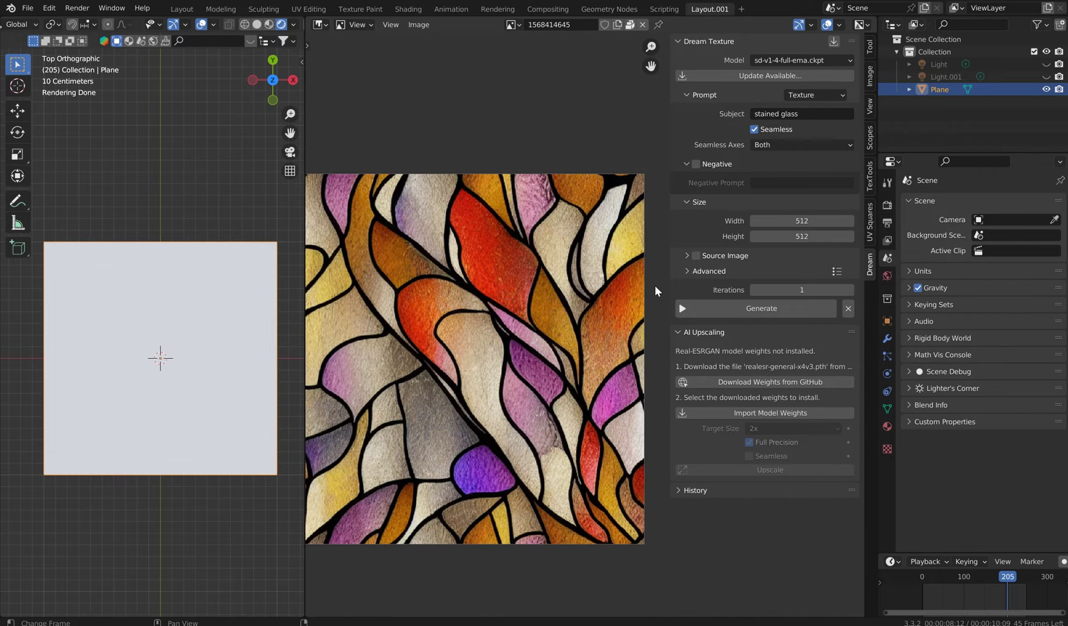
{"action": "middle_click_drag", "start_coordinate": [560, 330], "coordinate": [582, 315]}
{"action": "scroll", "coordinate": [584, 316], "scroll_direction": "up", "scroll_amount": 6}
{"action": "scroll", "coordinate": [586, 320], "scroll_direction": "down", "scroll_amount": 7}
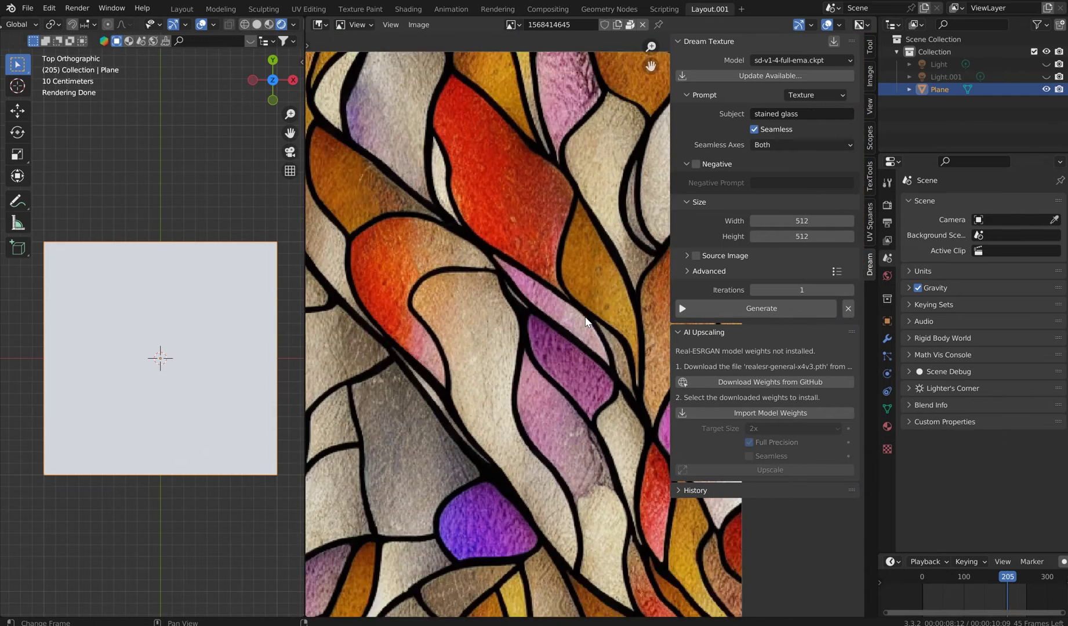
{"action": "scroll", "coordinate": [572, 319], "scroll_direction": "up", "scroll_amount": 1}
{"action": "middle_click_drag", "start_coordinate": [572, 319], "coordinate": [557, 325]}
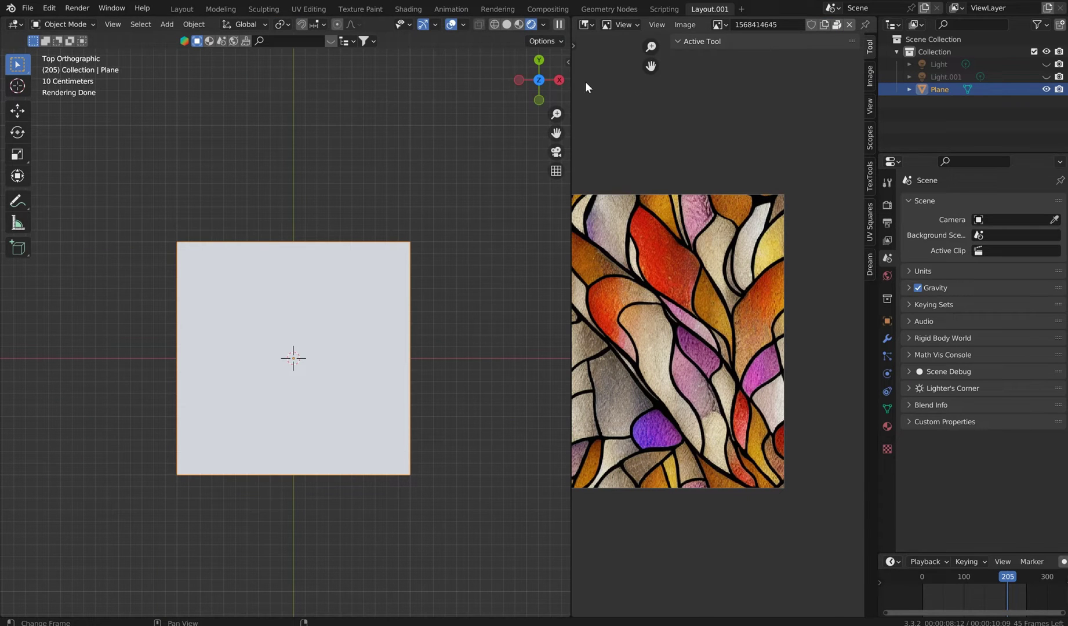
Step: Rename the generated image to stained1
{"action": "left_click_drag", "start_coordinate": [572, 89], "coordinate": [474, 87]}
{"action": "left_click", "coordinate": [691, 24]}
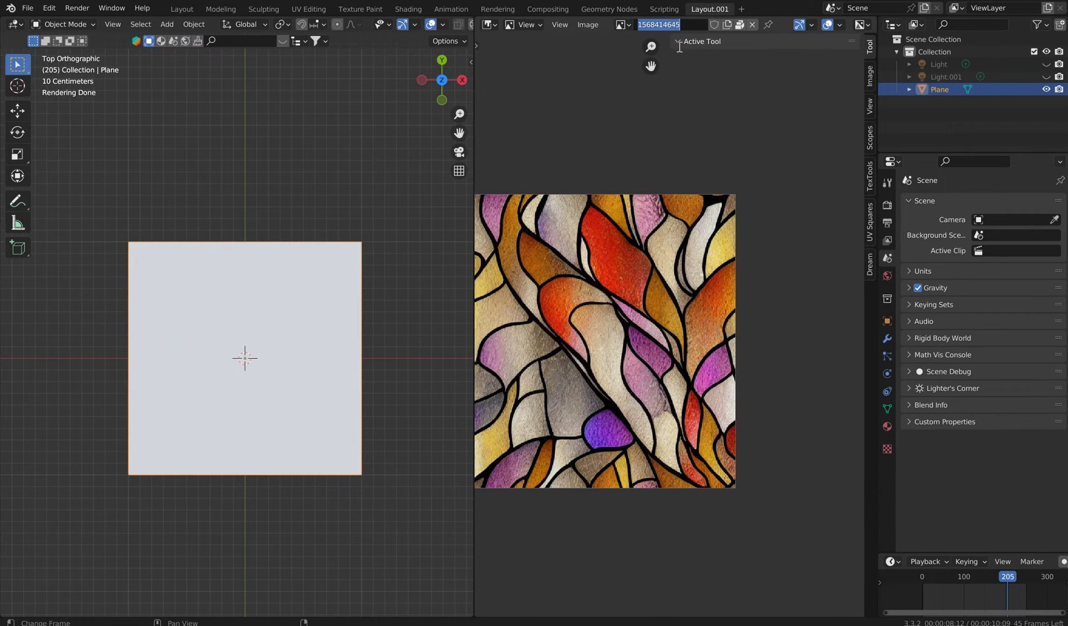
{"action": "type", "text": "stained1"}
{"action": "key", "text": "Return"}
Step: Switch the area to the Shader Editor and create a new material for the plane
{"action": "left_click", "coordinate": [490, 24]}
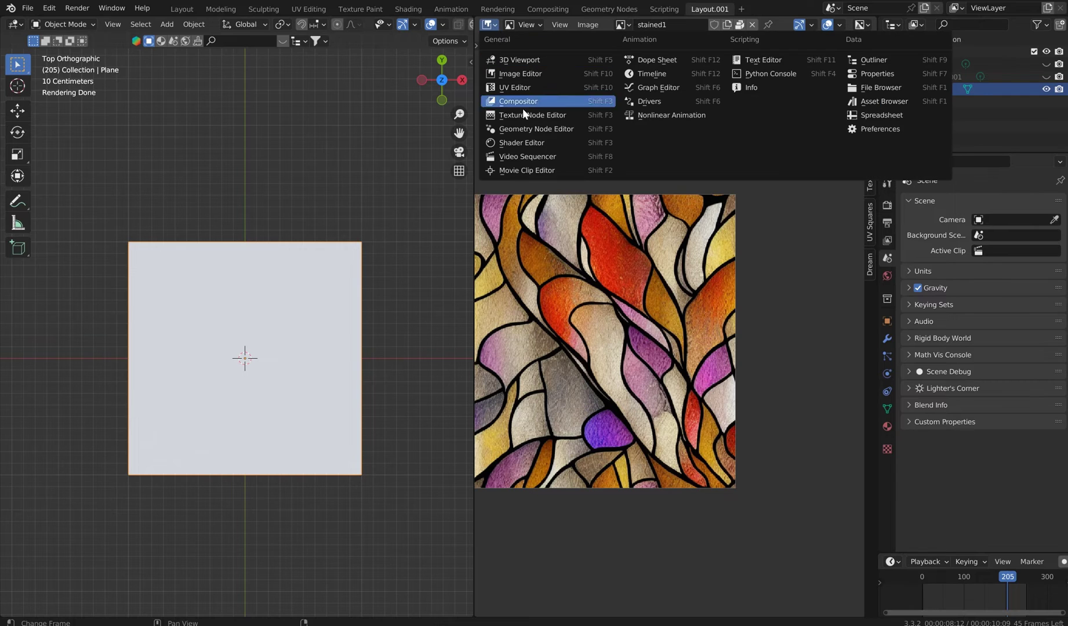
{"action": "left_click", "coordinate": [553, 143]}
{"action": "key", "text": "n"}
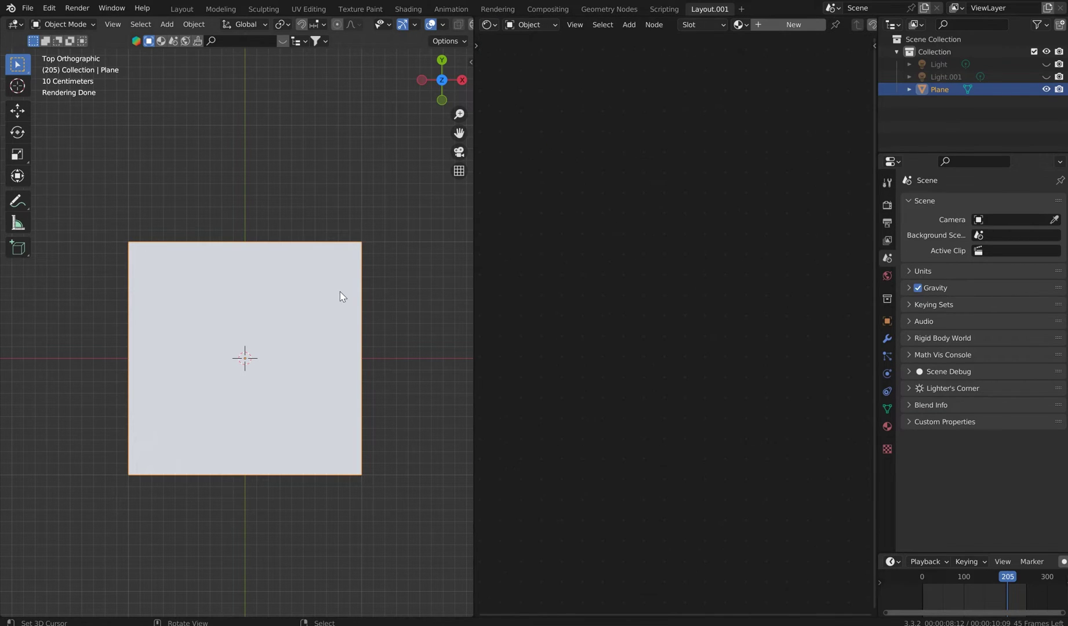
{"action": "left_click", "coordinate": [789, 25]}
{"action": "scroll", "coordinate": [704, 150], "scroll_direction": "up", "scroll_amount": 4}
{"action": "mouse_move", "coordinate": [684, 207]}
{"action": "left_mouse_down"}
{"action": "mouse_move", "coordinate": [563, 182]}
{"action": "mouse_move", "coordinate": [686, 204]}
{"action": "left_mouse_up"}
{"action": "scroll", "coordinate": [837, 170], "scroll_direction": "down", "scroll_amount": 1}
{"action": "left_click_drag", "start_coordinate": [874, 162], "coordinate": [980, 162]}
{"action": "scroll", "coordinate": [764, 215], "scroll_direction": "up", "scroll_amount": 3}
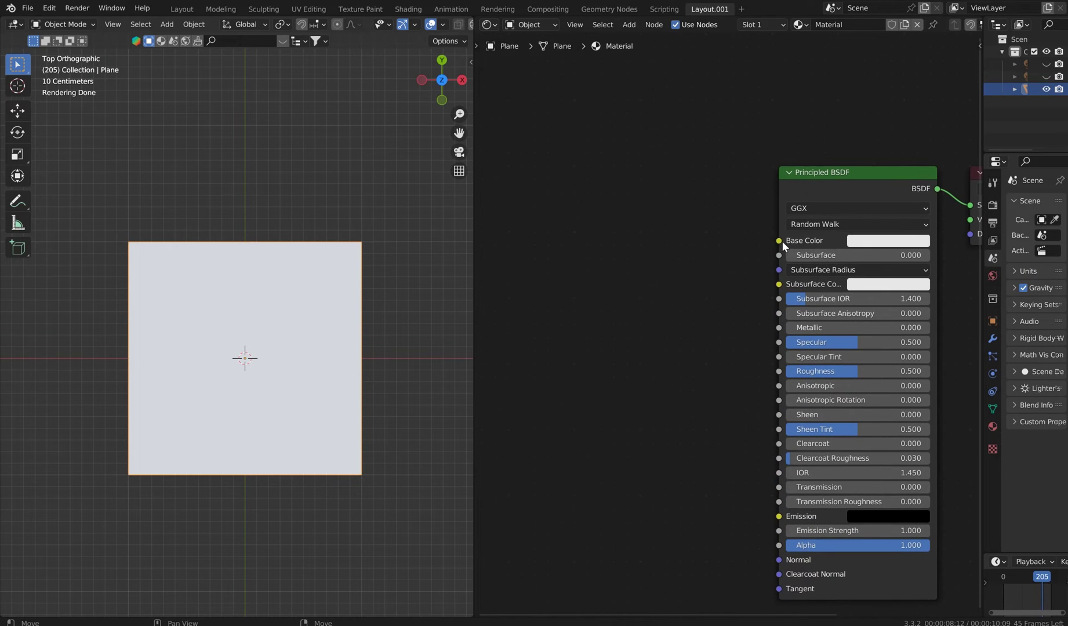
Step: Feed an Image Texture node showing stained1 into the material's Base Color
{"action": "left_click_drag", "start_coordinate": [780, 240], "coordinate": [621, 188]}
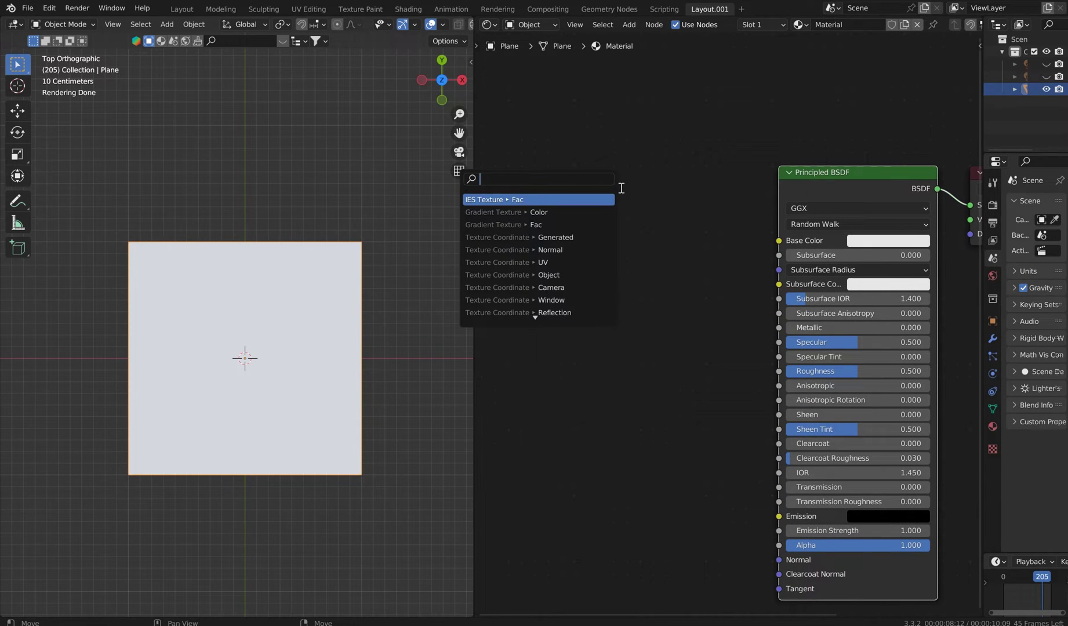
{"action": "type", "text": "image"}
{"action": "key", "text": "Return"}
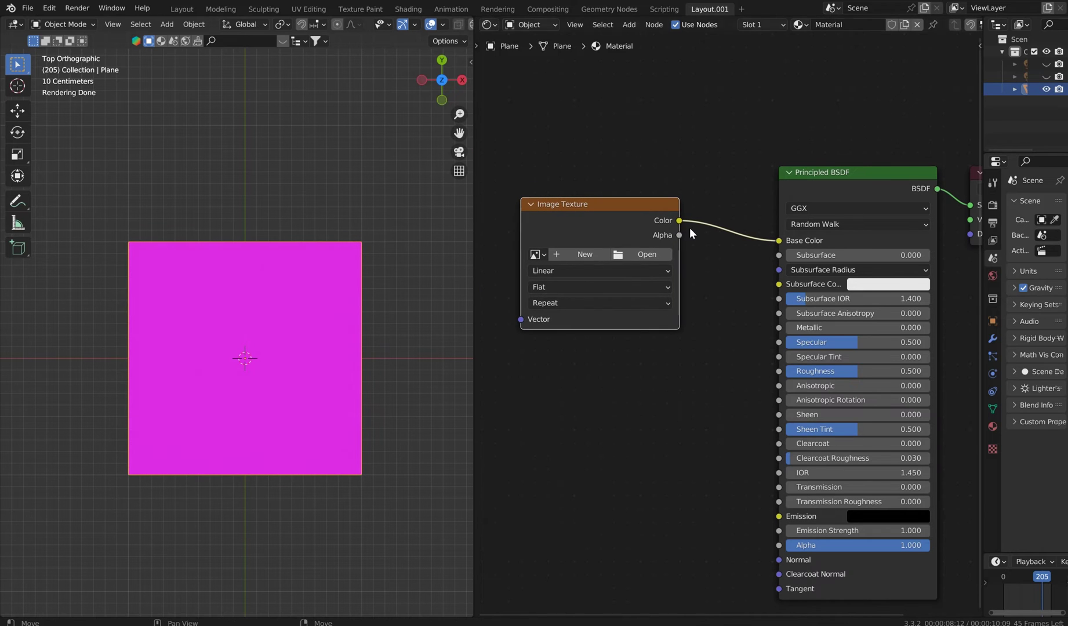
{"action": "left_click", "coordinate": [646, 254]}
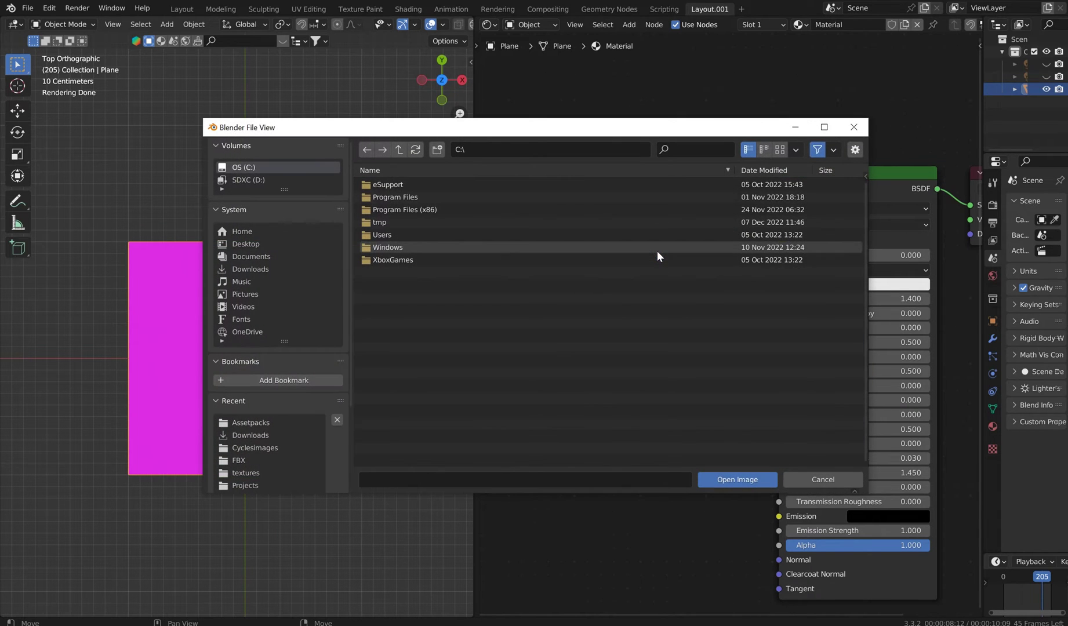
{"action": "left_click", "coordinate": [855, 127]}
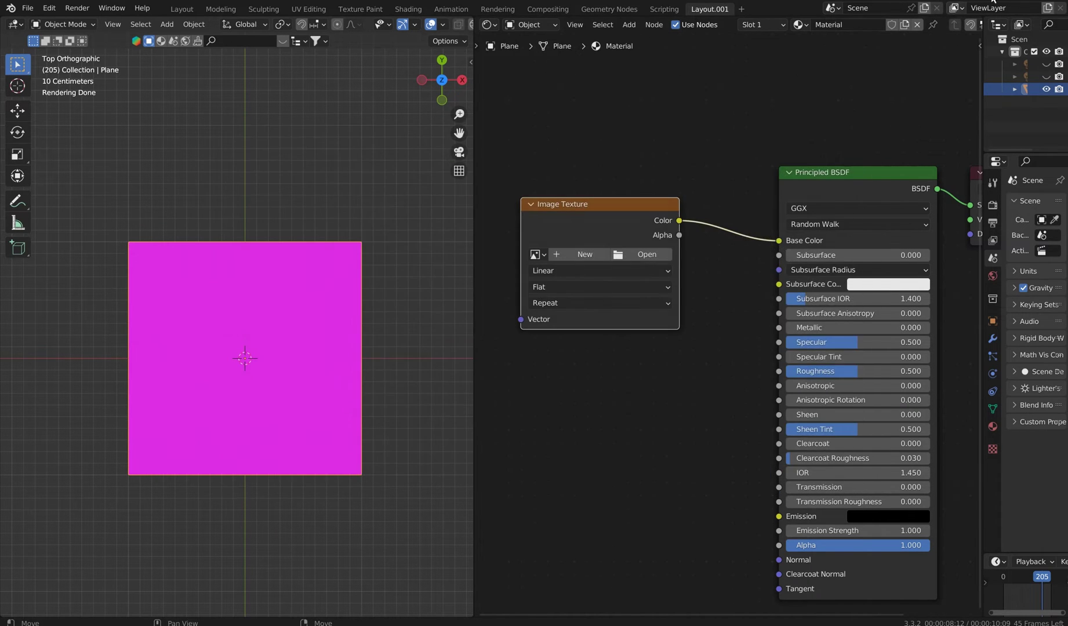
{"action": "left_click", "coordinate": [544, 254]}
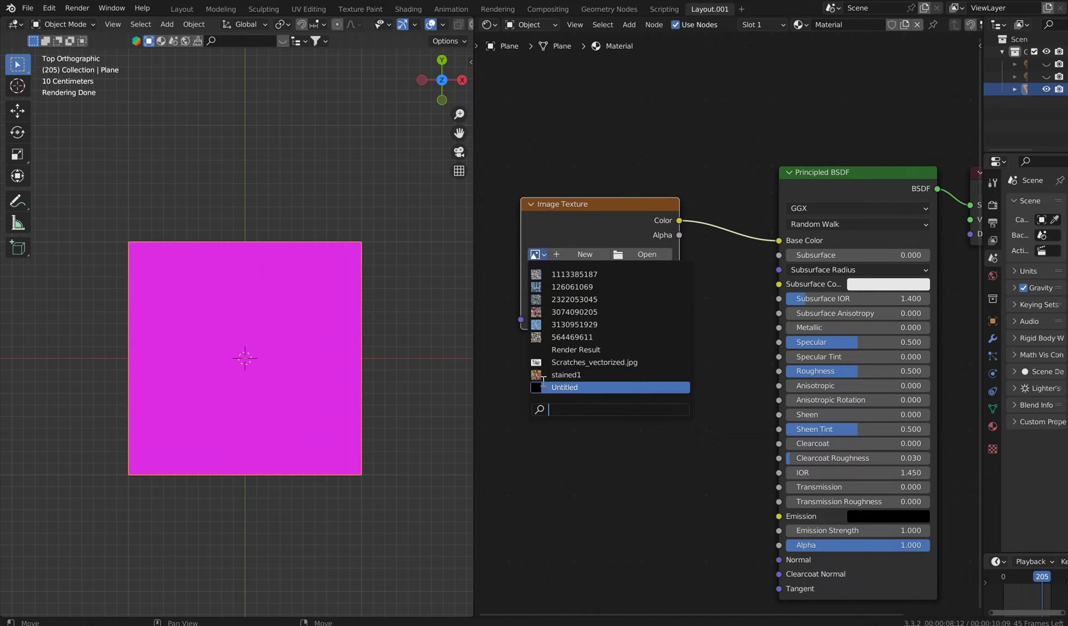
{"action": "left_click", "coordinate": [562, 375]}
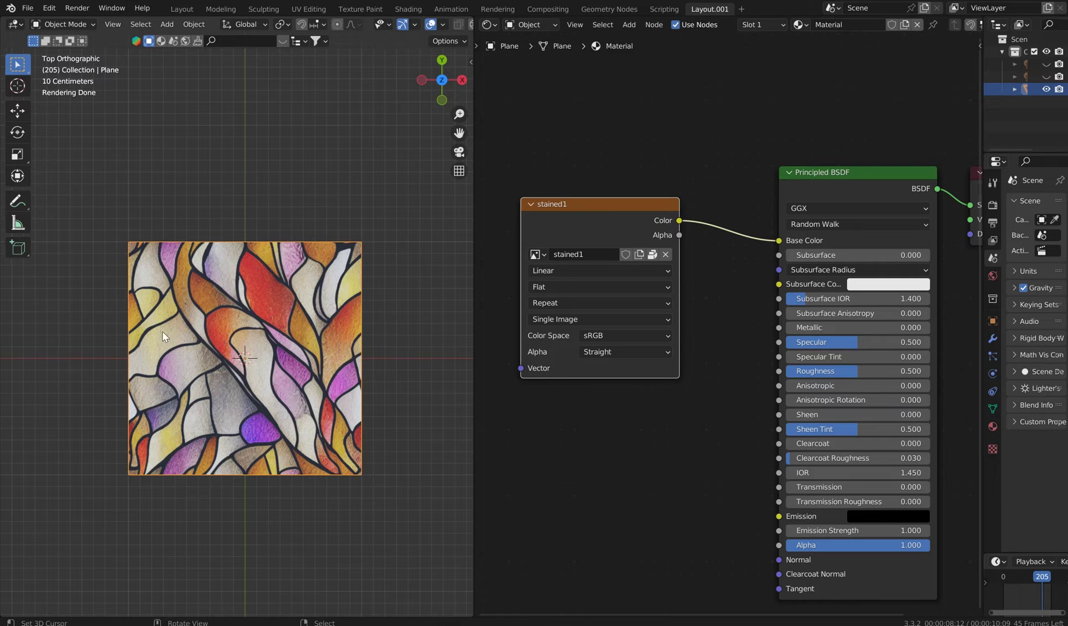
Step: Enlarge the 3D view and enable Correct Face Attributes for the plane's mesh
{"action": "left_click_drag", "start_coordinate": [473, 262], "coordinate": [966, 347]}
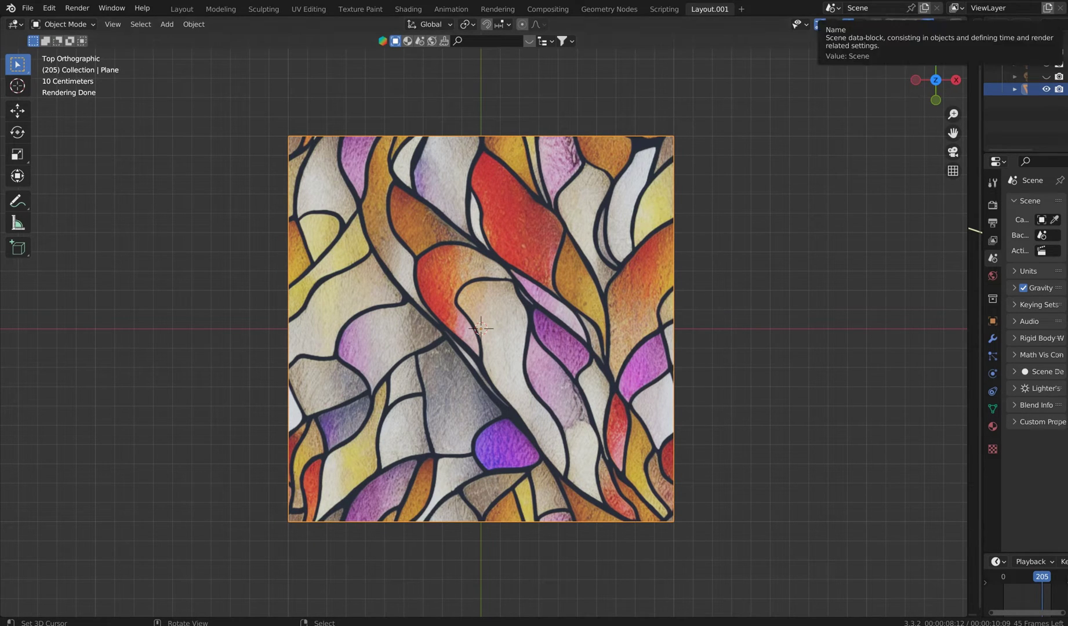
{"action": "left_click", "coordinate": [884, 128]}
{"action": "key", "text": "Tab"}
{"action": "key", "text": "Tab"}
{"action": "left_click", "coordinate": [572, 193]}
{"action": "key", "text": "Tab"}
{"action": "left_click", "coordinate": [956, 42]}
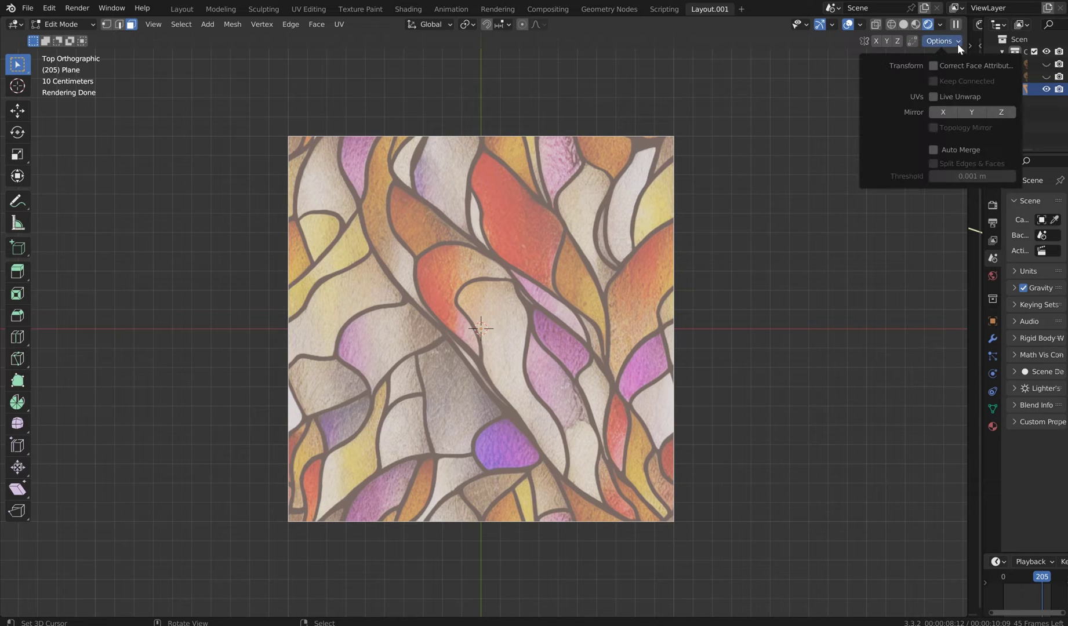
{"action": "left_click", "coordinate": [934, 64]}
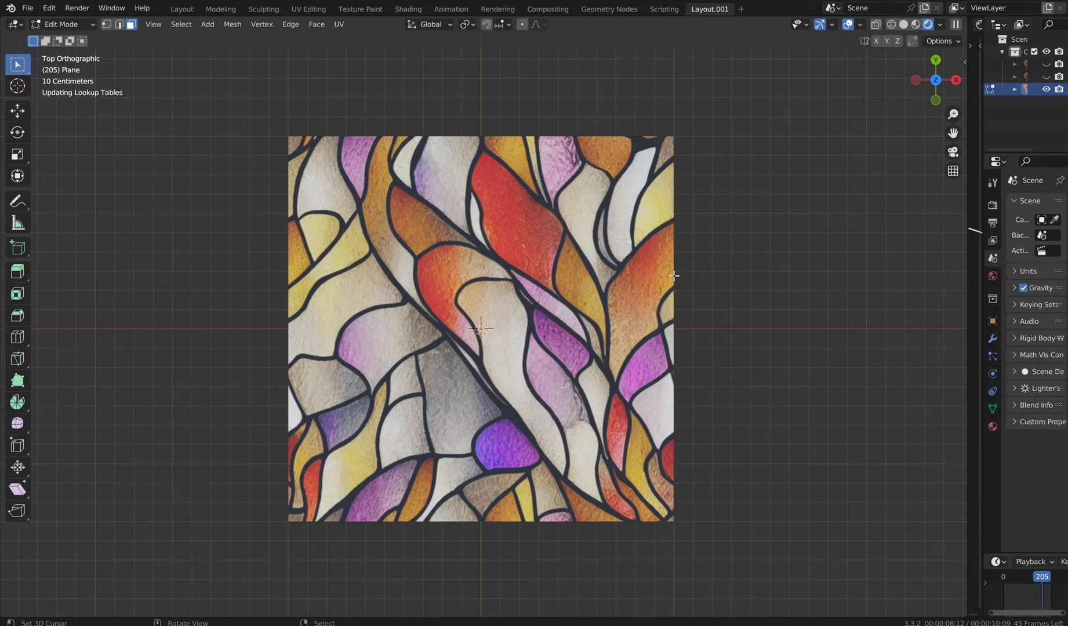
Step: Move the plane's right edge outward along X and its bottom edge along Y
{"action": "left_click", "coordinate": [119, 24]}
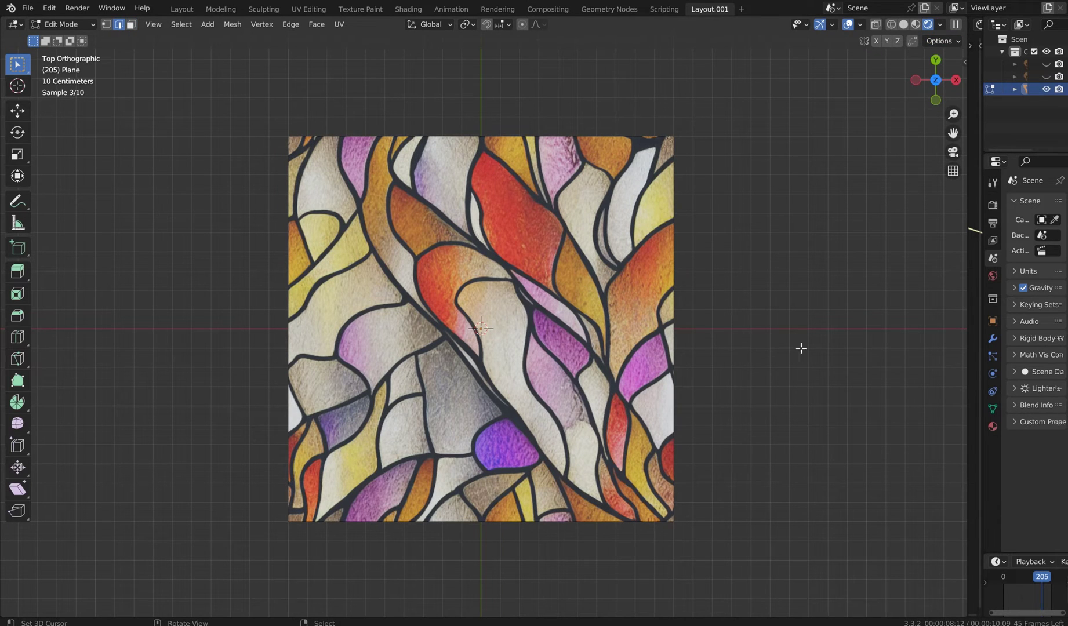
{"action": "left_click", "coordinate": [674, 308]}
{"action": "key", "text": "g"}
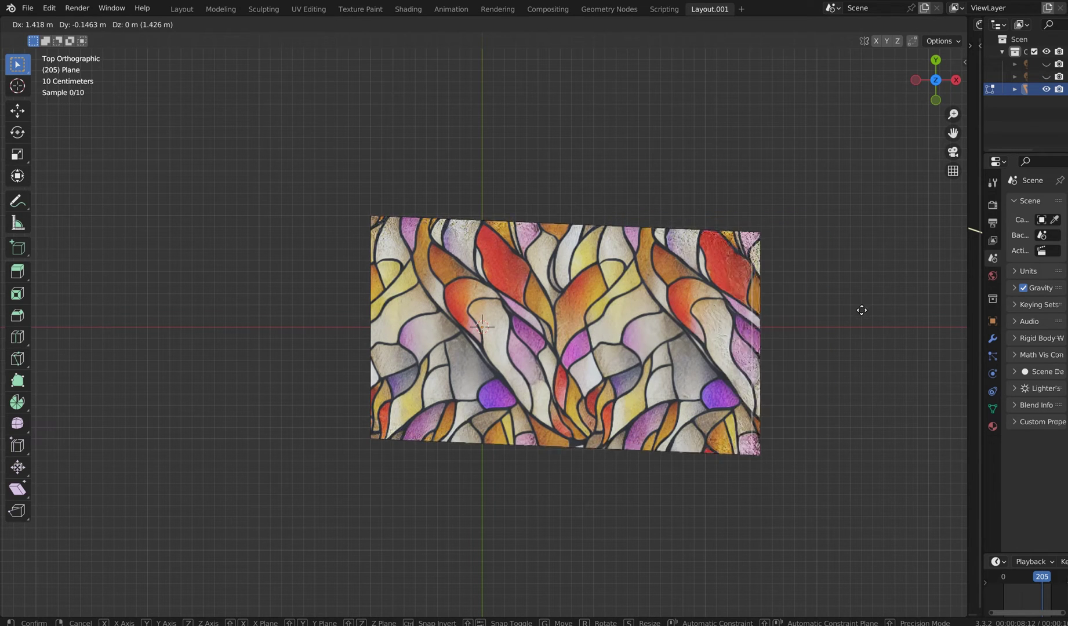
{"action": "key", "text": "x"}
{"action": "left_click", "coordinate": [908, 312]}
{"action": "left_click", "coordinate": [695, 439]}
{"action": "key", "text": "g"}
{"action": "key", "text": "y"}
{"action": "left_click", "coordinate": [696, 593]}
Step: Orbit to a near top-down view of the enlarged stained-glass plane
{"action": "middle_click_drag", "start_coordinate": [818, 508], "coordinate": [663, 372]}
{"action": "scroll", "coordinate": [663, 372], "scroll_direction": "up", "scroll_amount": 6}
{"action": "scroll", "coordinate": [571, 286], "scroll_direction": "down", "scroll_amount": 4}
{"action": "middle_click_drag", "start_coordinate": [571, 285], "coordinate": [616, 347]}
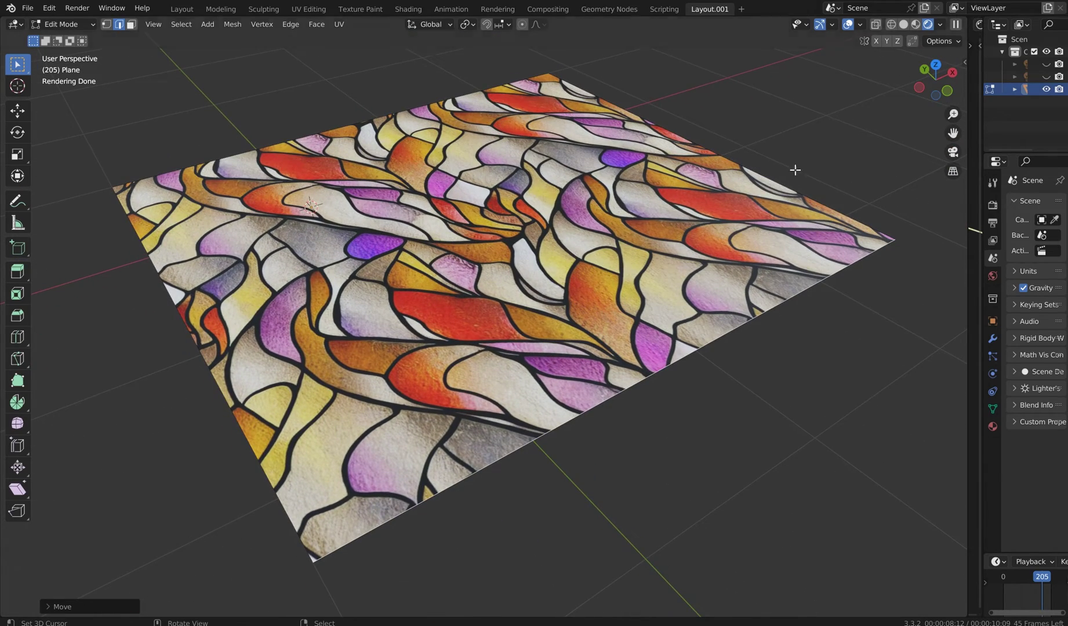
{"action": "middle_click_drag", "start_coordinate": [738, 221], "coordinate": [694, 253]}
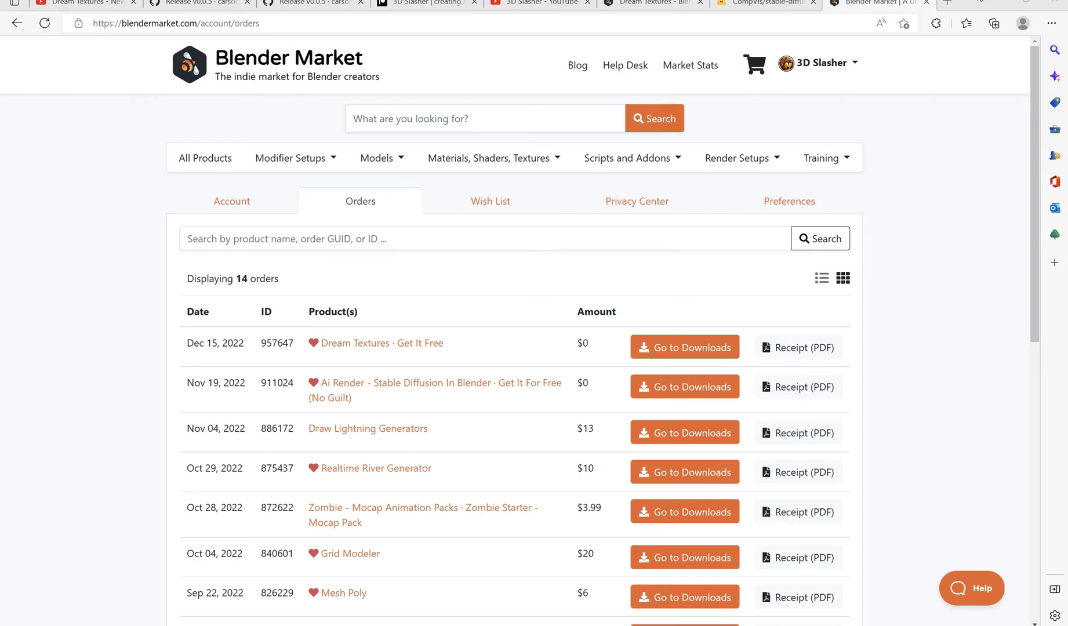
Step: From the Blender Market Orders list, open the Dream Textures product page
{"action": "key", "text": "alt+Tab"}
{"action": "scroll", "coordinate": [748, 236], "scroll_direction": "down", "scroll_amount": 2}
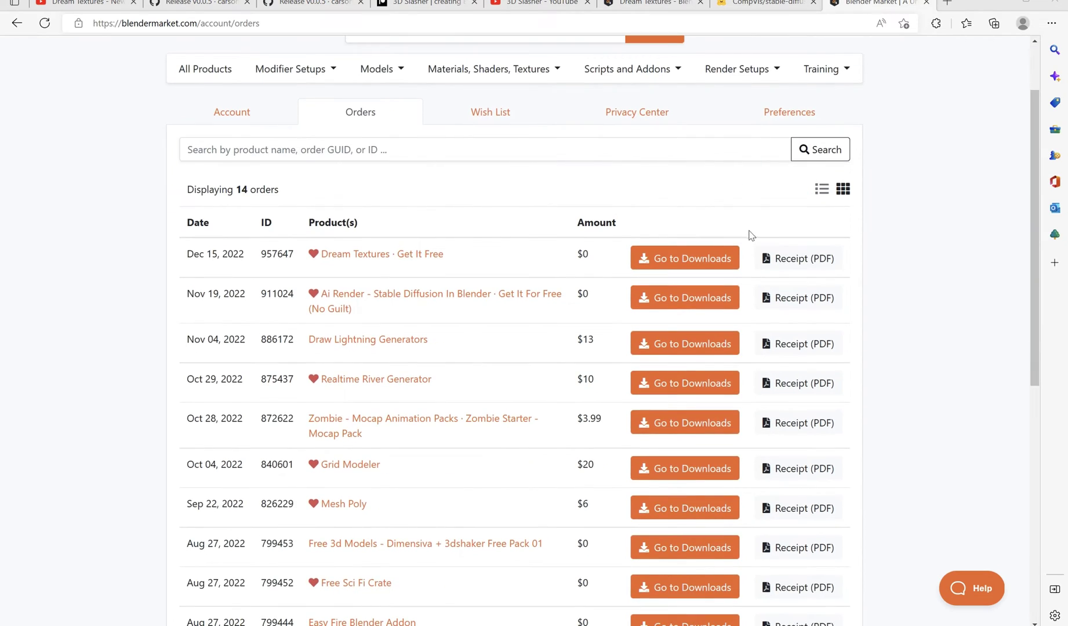
{"action": "scroll", "coordinate": [589, 238], "scroll_direction": "down", "scroll_amount": 2}
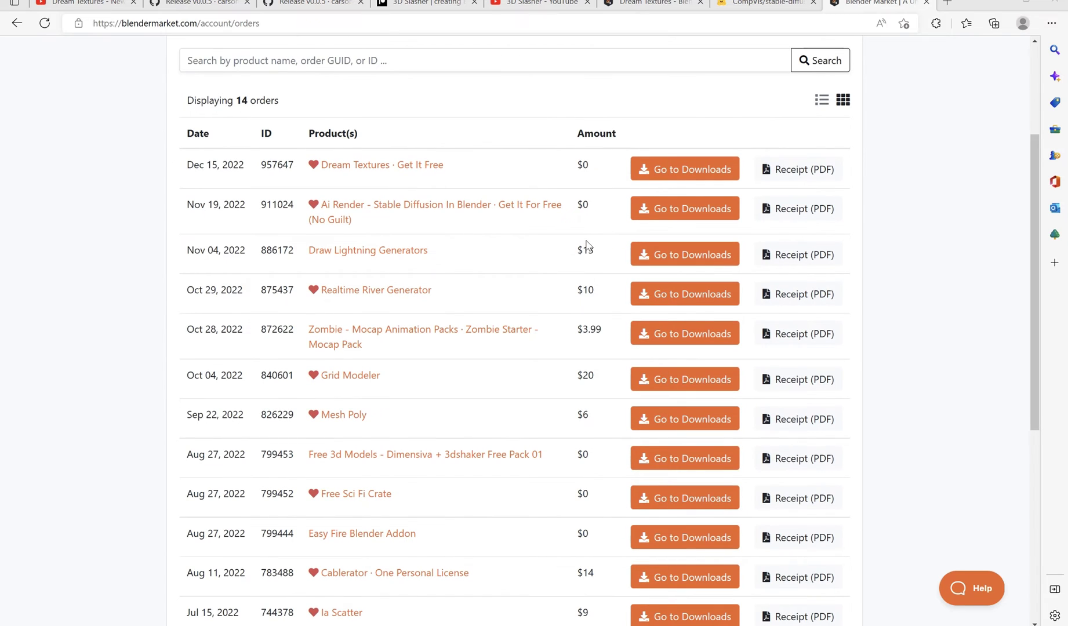
{"action": "scroll", "coordinate": [568, 228], "scroll_direction": "up", "scroll_amount": 2}
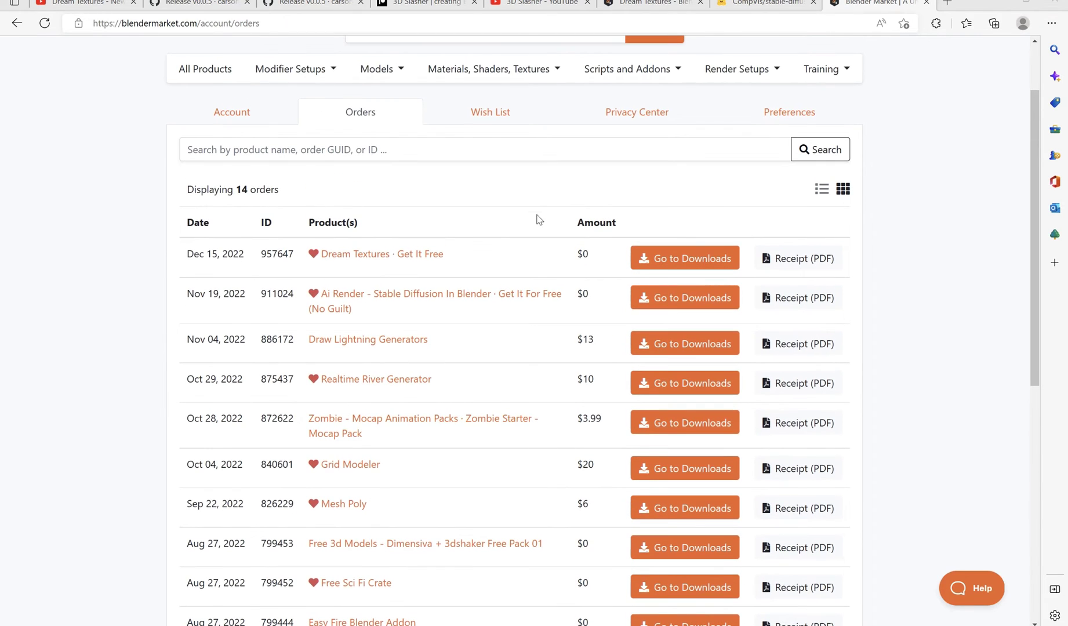
{"action": "left_click", "coordinate": [377, 255]}
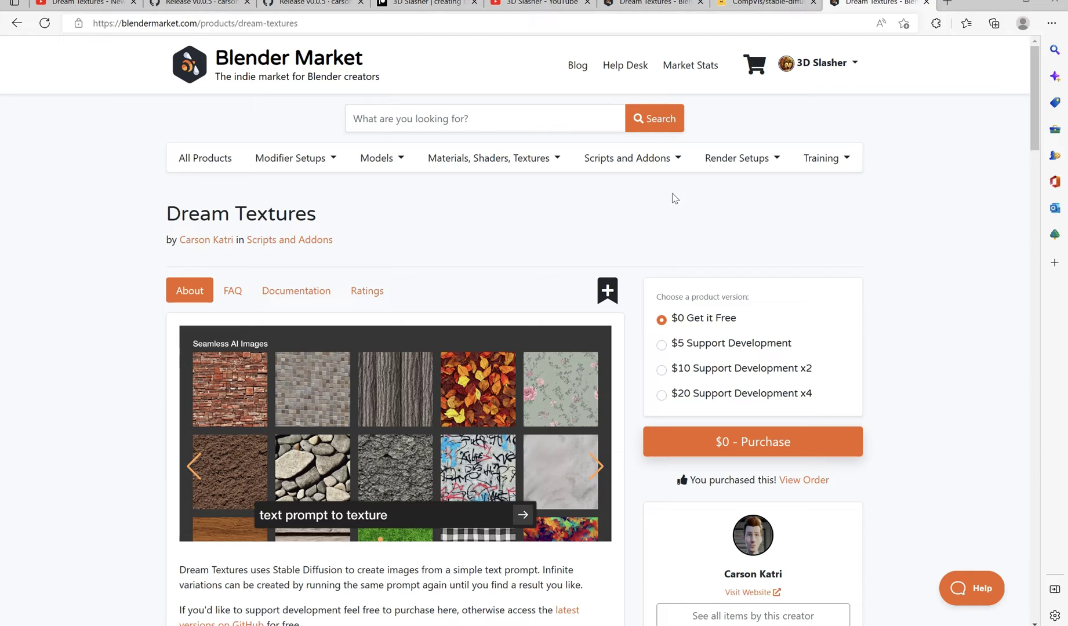
{"action": "scroll", "coordinate": [664, 216], "scroll_direction": "down", "scroll_amount": 3}
{"action": "scroll", "coordinate": [660, 214], "scroll_direction": "up", "scroll_amount": 3}
{"action": "left_click", "coordinate": [494, 119]}
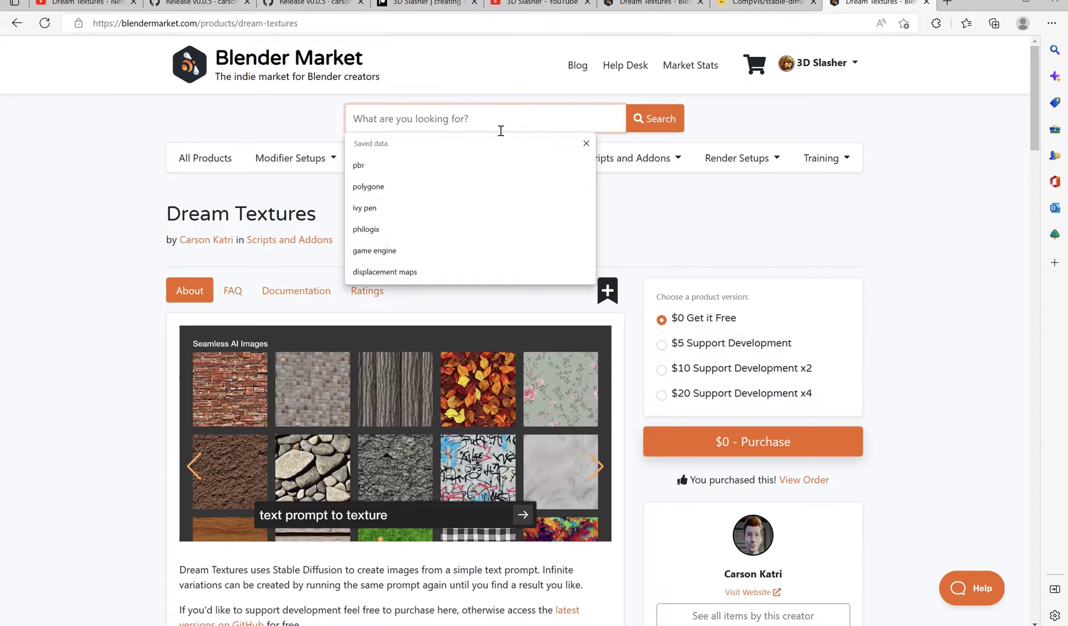
{"action": "type", "text": "dream"}
{"action": "key", "text": "Return"}
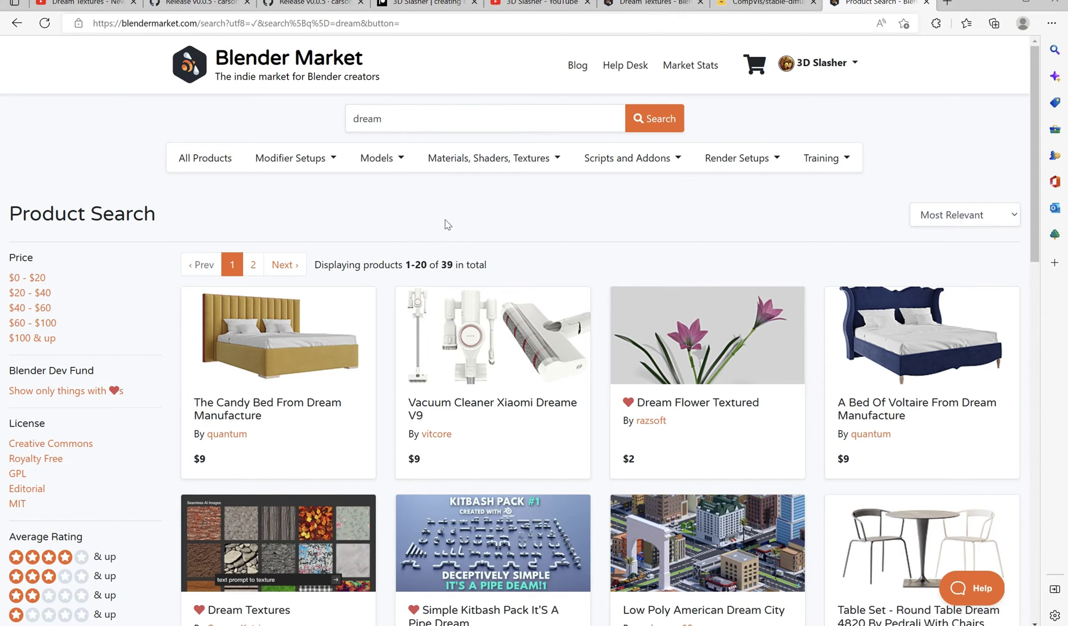
{"action": "scroll", "coordinate": [451, 243], "scroll_direction": "down", "scroll_amount": 5}
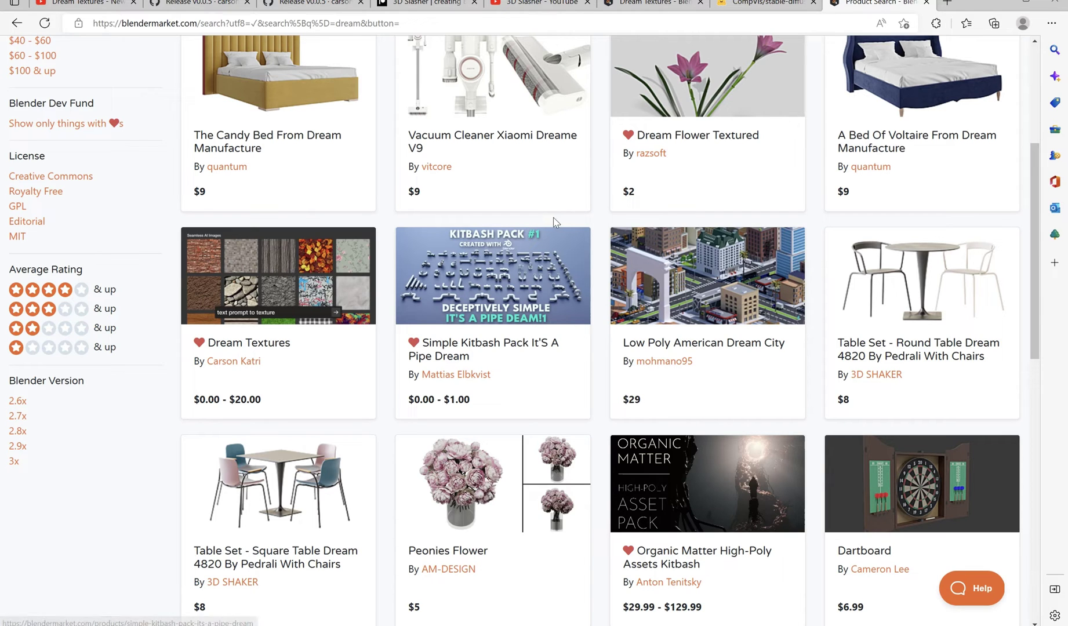
{"action": "left_click", "coordinate": [267, 272]}
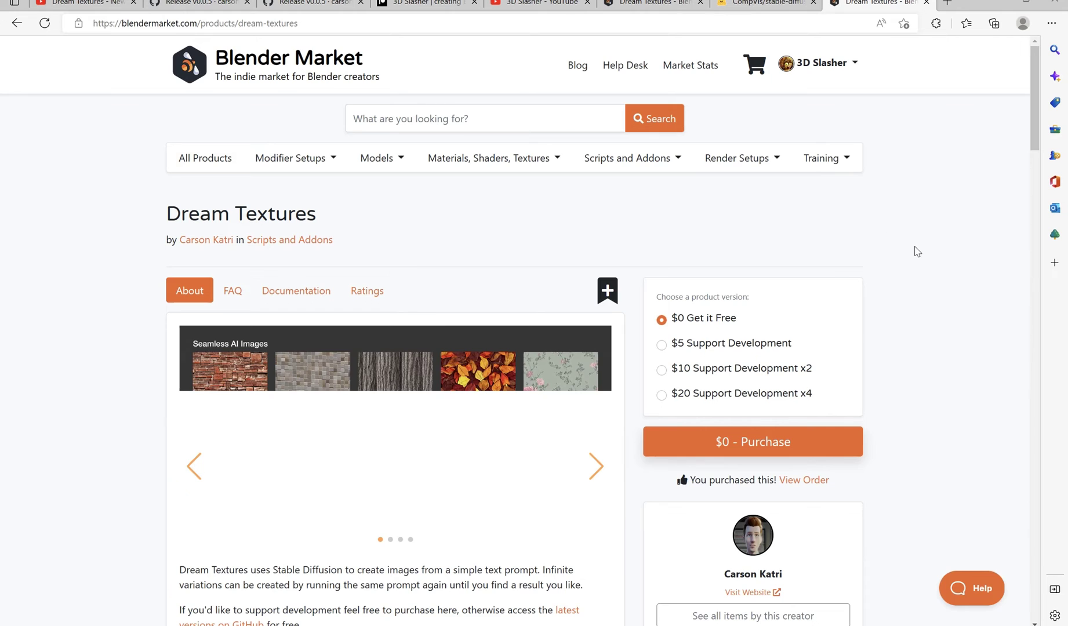
{"action": "scroll", "coordinate": [918, 252], "scroll_direction": "down", "scroll_amount": 2}
{"action": "scroll", "coordinate": [919, 252], "scroll_direction": "down", "scroll_amount": 2}
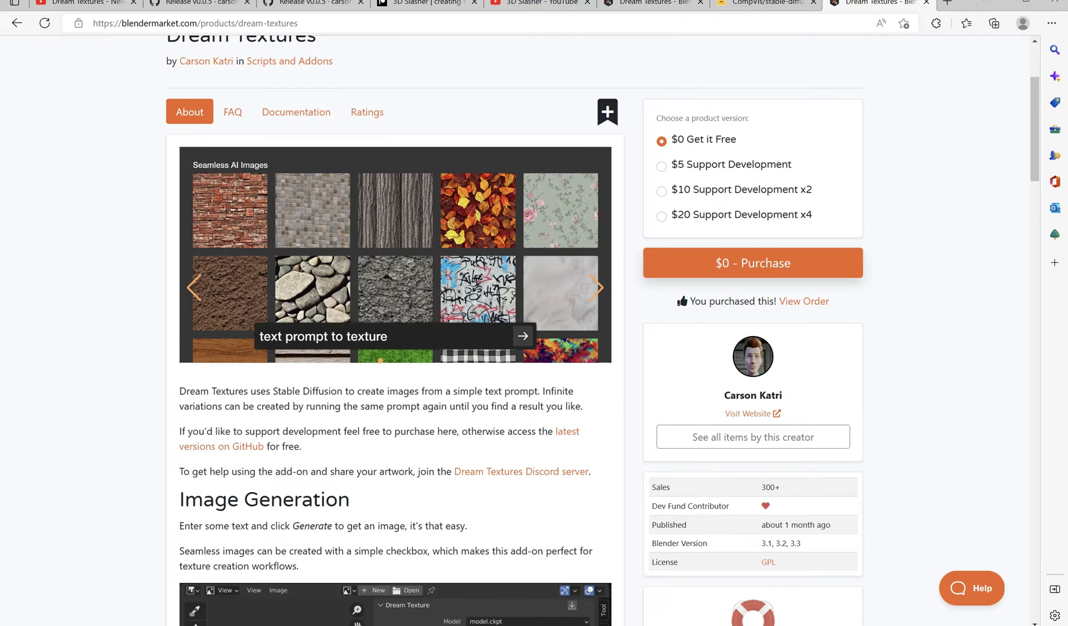
Step: Show the GitHub v0.0.5 release Assets with dream_textures.zip, glancing at neighbouring tabs
{"action": "key", "text": "ctrl+3"}
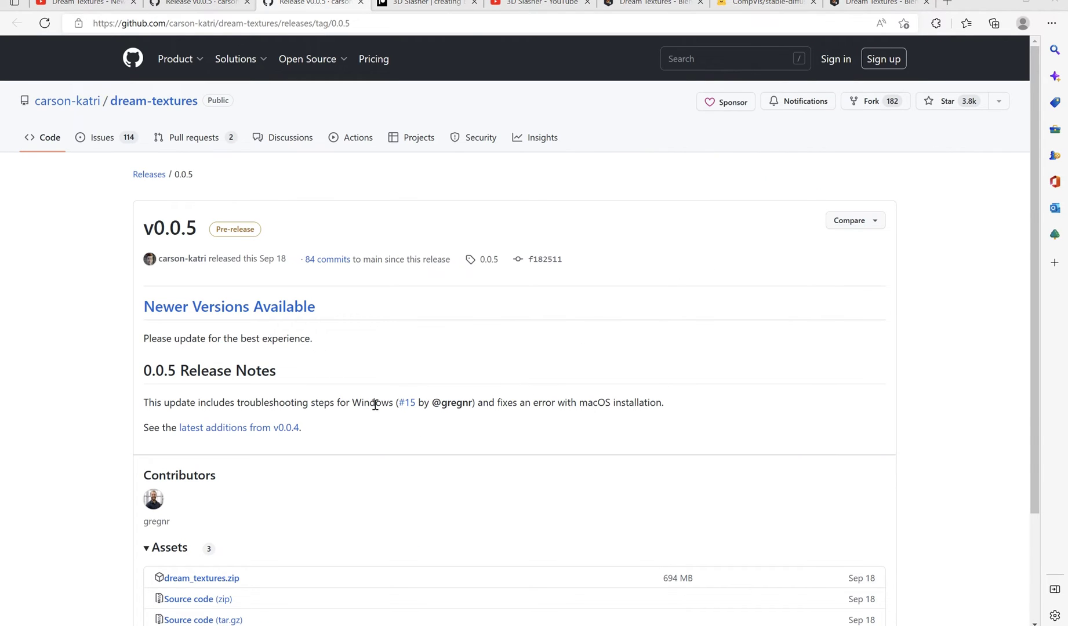
{"action": "scroll", "coordinate": [377, 405], "scroll_direction": "down", "scroll_amount": 2}
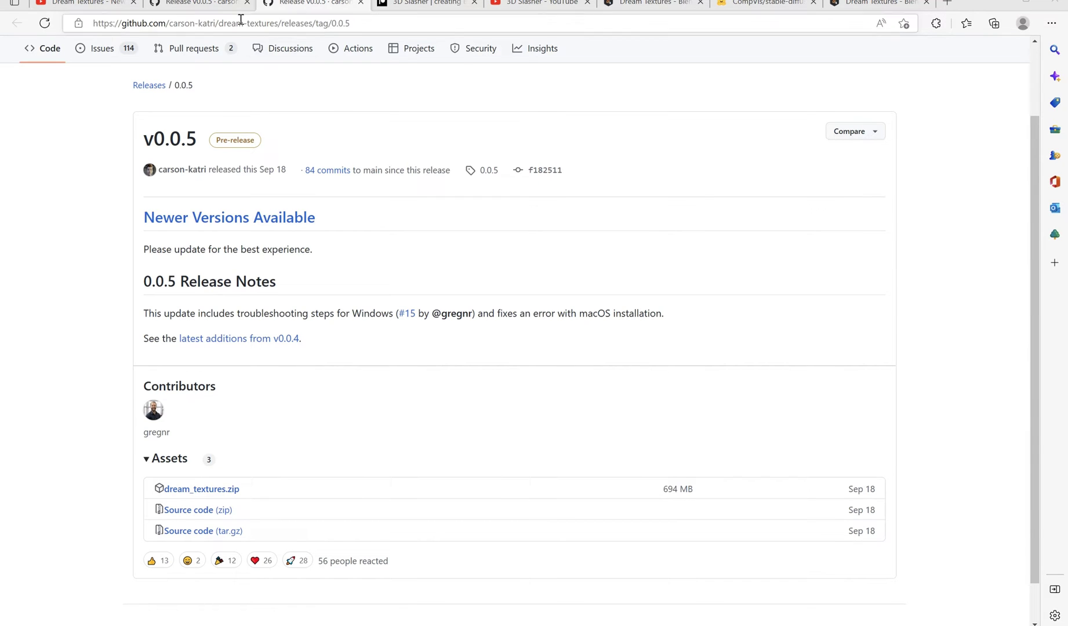
{"action": "left_click", "coordinate": [232, 5]}
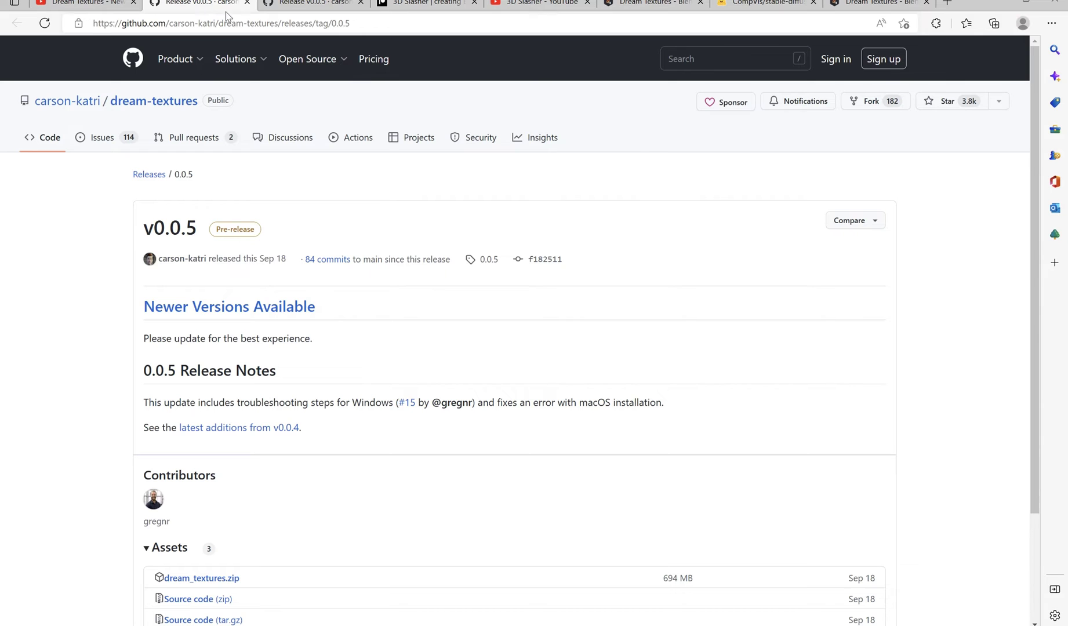
{"action": "left_click", "coordinate": [346, 7]}
{"action": "left_click", "coordinate": [423, 10]}
{"action": "left_click", "coordinate": [317, 8]}
Step: Scroll back up while looking over the CompVis model page
{"action": "scroll", "coordinate": [808, 108], "scroll_direction": "up", "scroll_amount": 2}
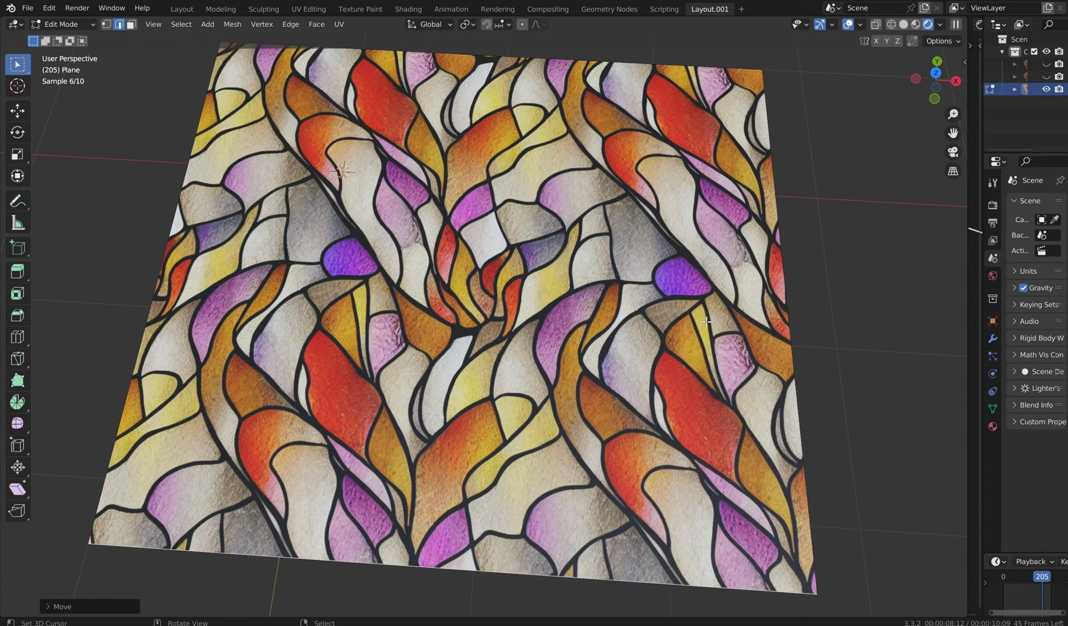
Step: Leave Edit Mode and delete the stained-glass plane
{"action": "scroll", "coordinate": [701, 322], "scroll_direction": "down", "scroll_amount": 1}
{"action": "key", "text": "Tab"}
{"action": "key", "text": "Delete"}
{"action": "middle_click_drag", "start_coordinate": [505, 320], "coordinate": [507, 142]}
Step: Add a smooth-shaded UV sphere and widen the hidden editor to half the screen
{"action": "key", "text": "shift+a"}
{"action": "mouse_move", "coordinate": [508, 145]}
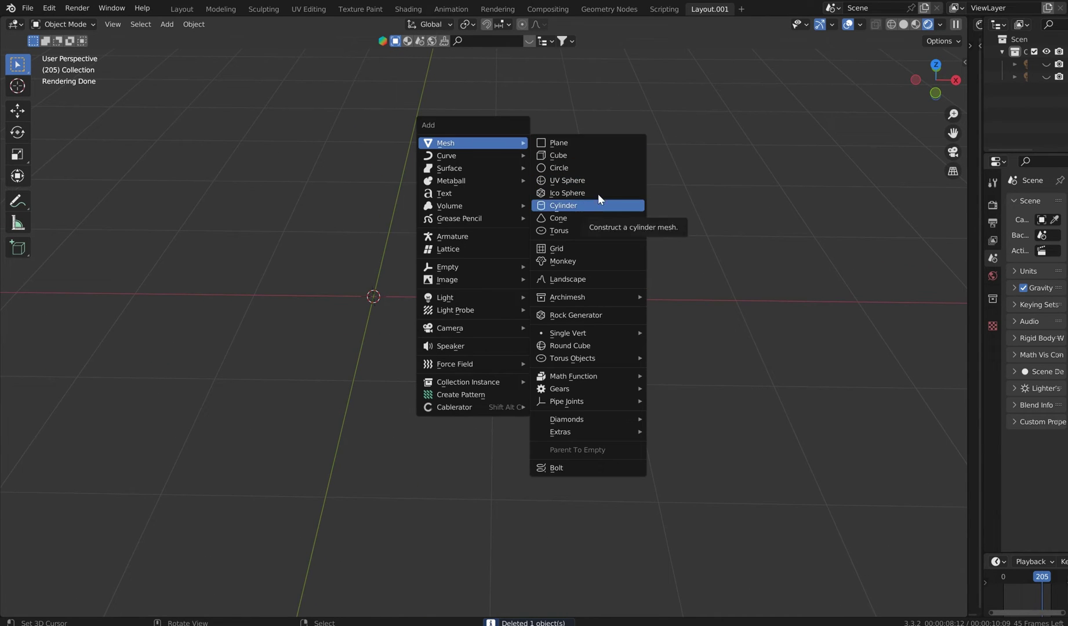
{"action": "left_click", "coordinate": [600, 181]}
{"action": "key", "text": "q"}
{"action": "left_click", "coordinate": [522, 244]}
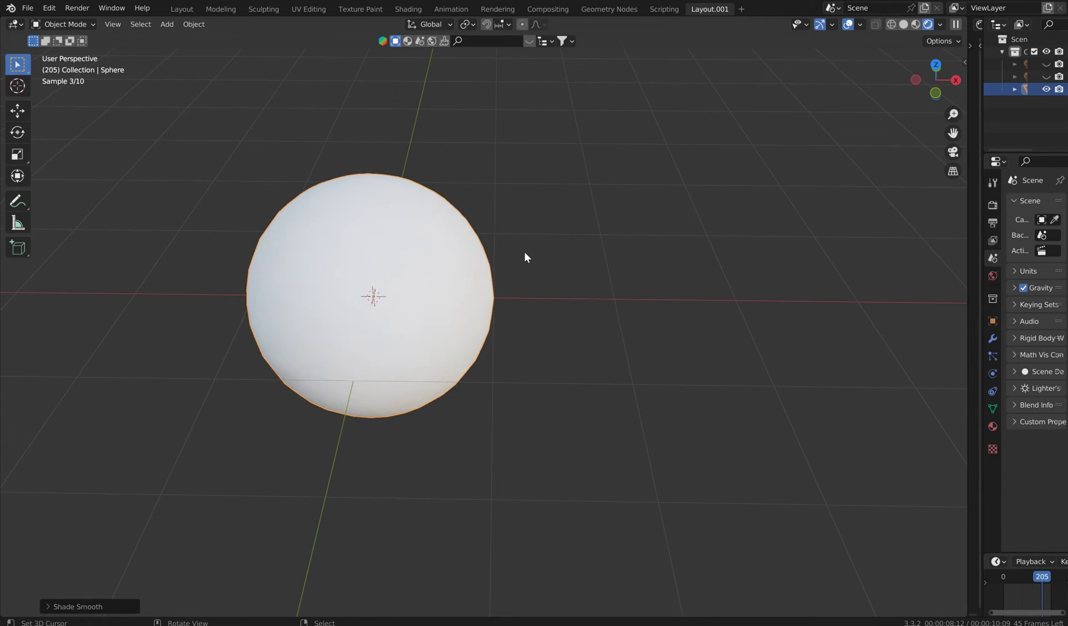
{"action": "middle_click_drag", "start_coordinate": [525, 252], "coordinate": [522, 248]}
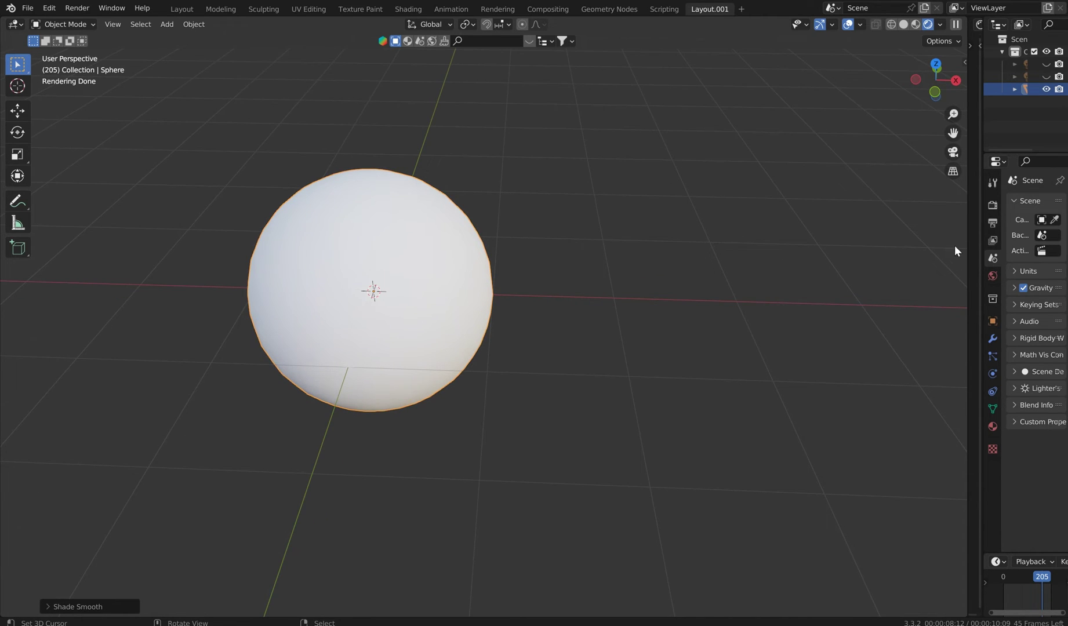
{"action": "left_click_drag", "start_coordinate": [967, 245], "coordinate": [468, 286]}
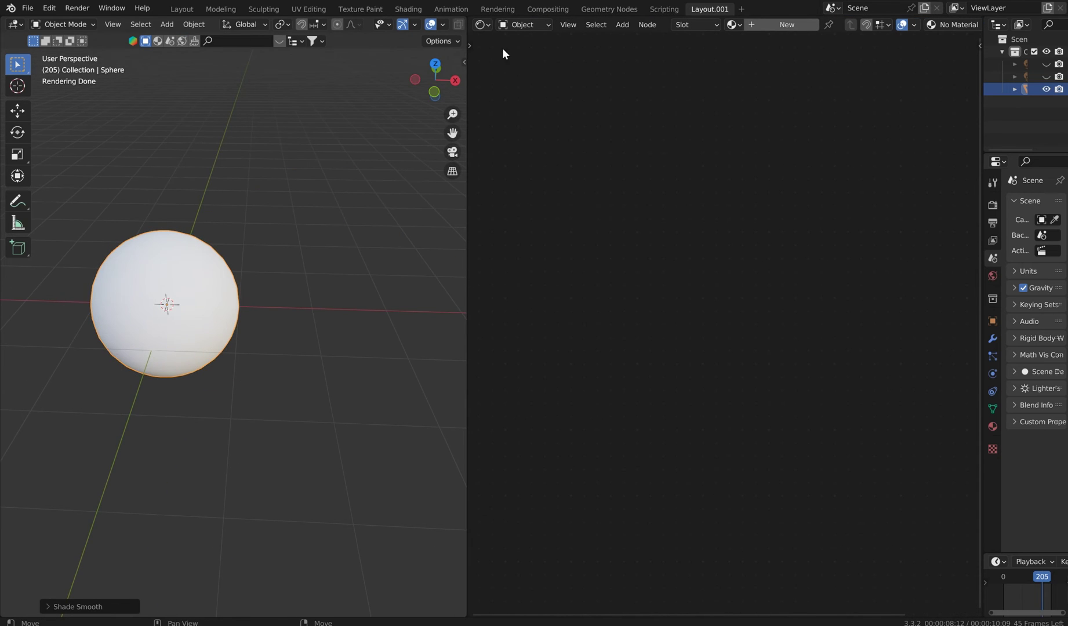
Step: Make the right area an Image Editor, unlink stained1, and create a black 1024×1024 image
{"action": "left_click", "coordinate": [485, 24]}
{"action": "left_click", "coordinate": [516, 73]}
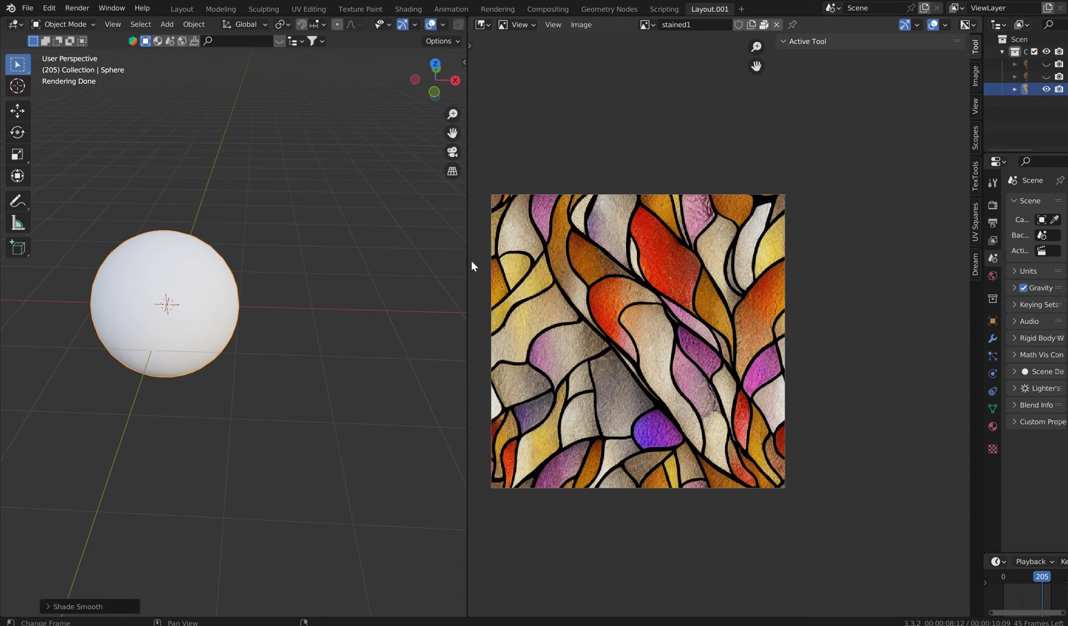
{"action": "left_click_drag", "start_coordinate": [472, 261], "coordinate": [376, 255]}
{"action": "left_click", "coordinate": [731, 25]}
{"action": "left_click", "coordinate": [655, 25]}
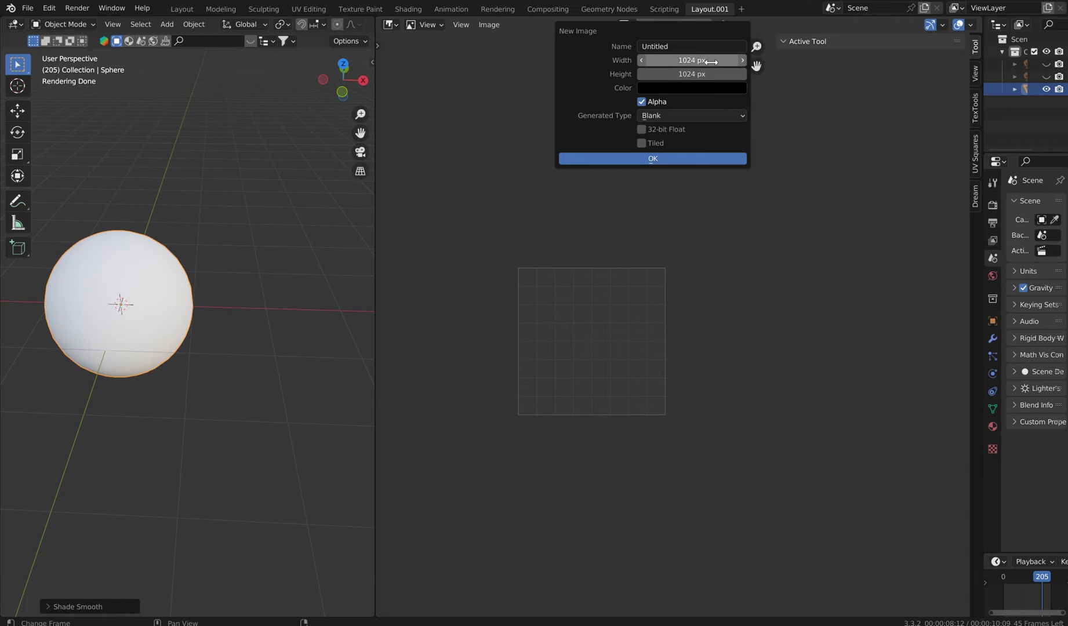
{"action": "left_click", "coordinate": [620, 158]}
{"action": "scroll", "coordinate": [643, 289], "scroll_direction": "down", "scroll_amount": 4}
{"action": "middle_click_drag", "start_coordinate": [651, 292], "coordinate": [499, 279]}
Step: Replace the 'stained glass' subject with 'baseball' and look through the Advanced precision options
{"action": "left_click", "coordinate": [976, 270]}
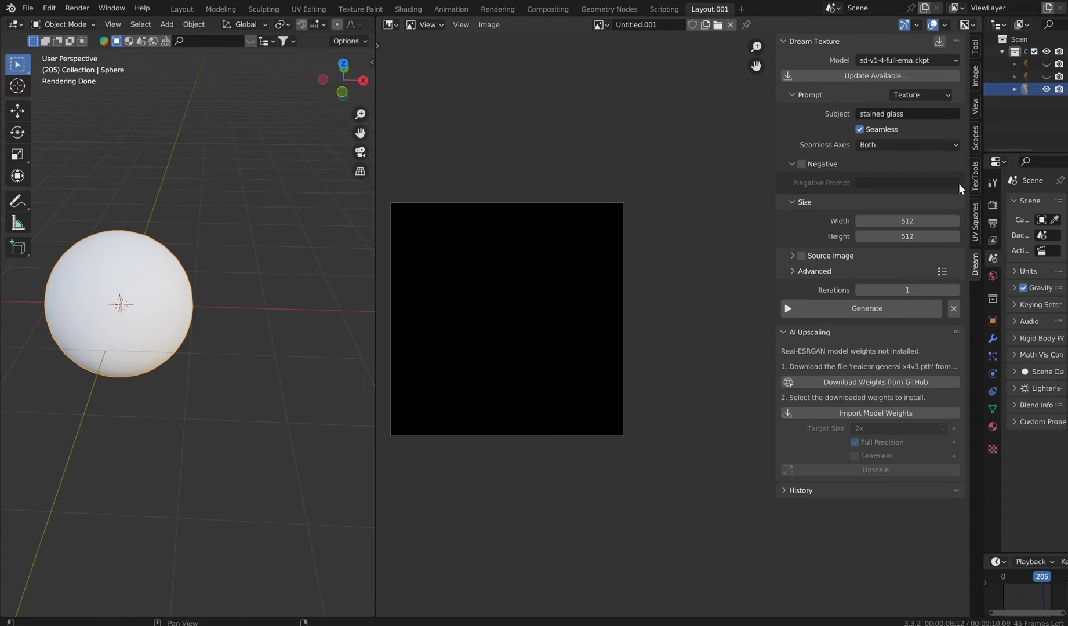
{"action": "left_click", "coordinate": [922, 115]}
{"action": "key", "text": "BackSpace"}
{"action": "key", "text": "Return"}
{"action": "left_click", "coordinate": [792, 268]}
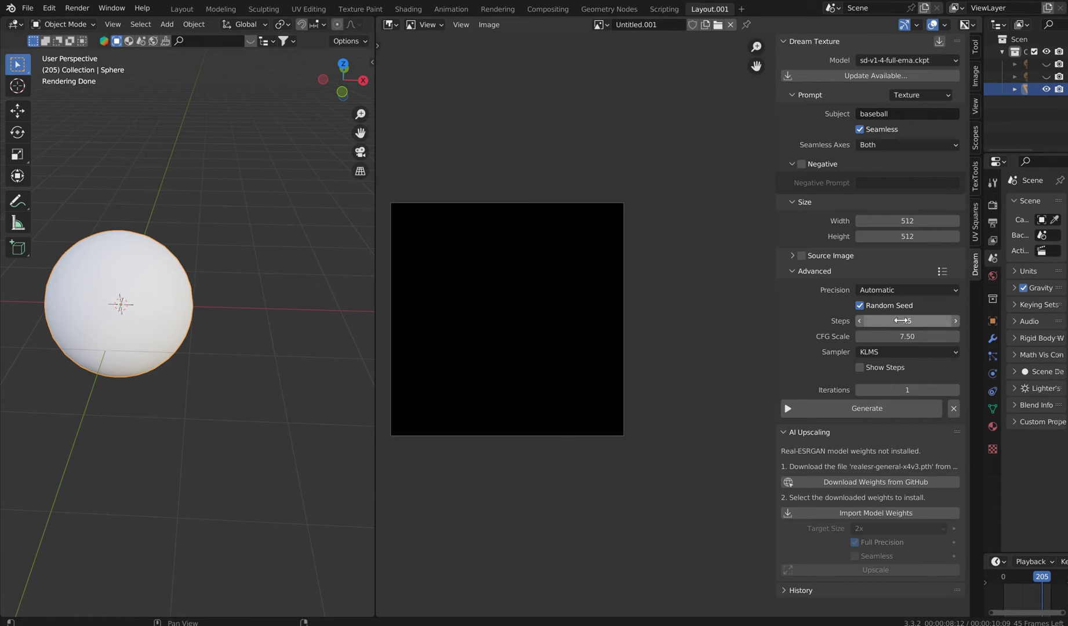
{"action": "left_click", "coordinate": [928, 290]}
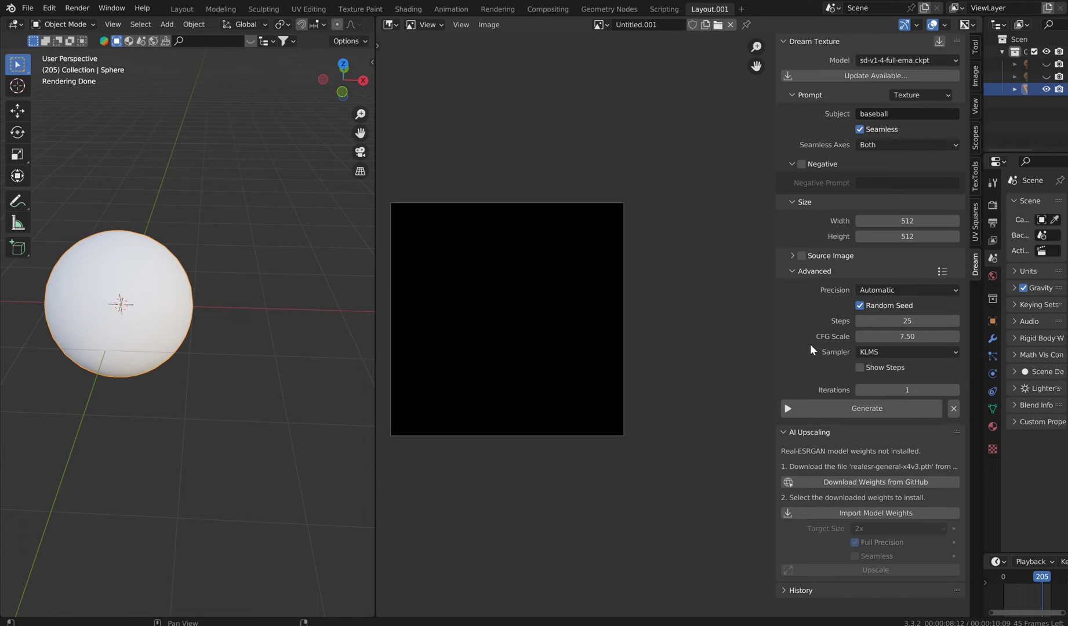
{"action": "left_click", "coordinate": [792, 271]}
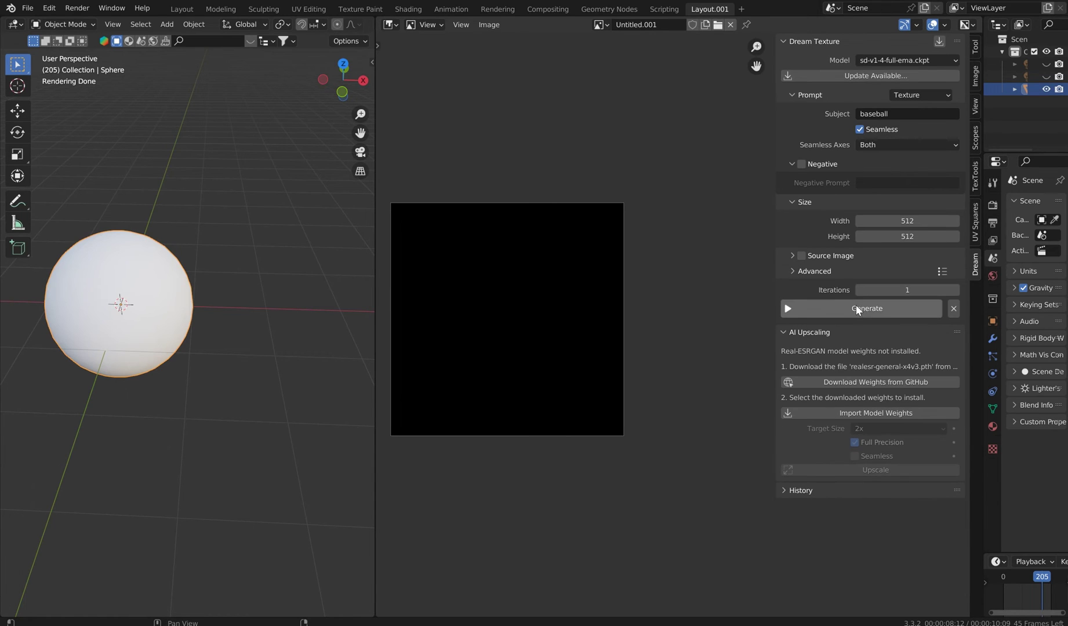
{"action": "left_click", "coordinate": [834, 306]}
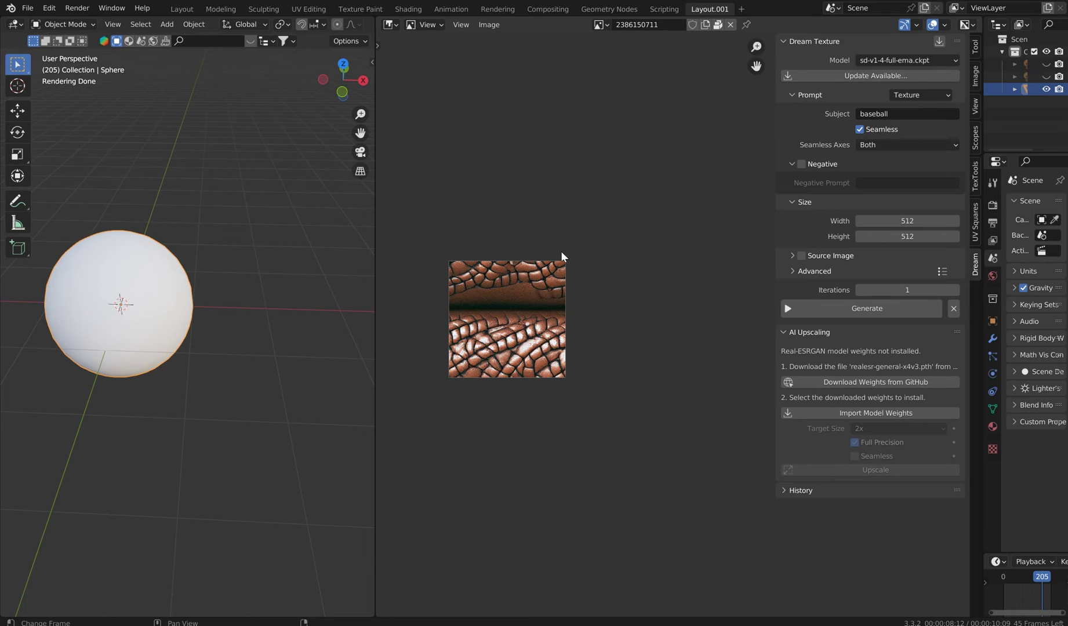
{"action": "scroll", "coordinate": [556, 251], "scroll_direction": "up", "scroll_amount": 3}
{"action": "middle_click_drag", "start_coordinate": [546, 255], "coordinate": [748, 268]}
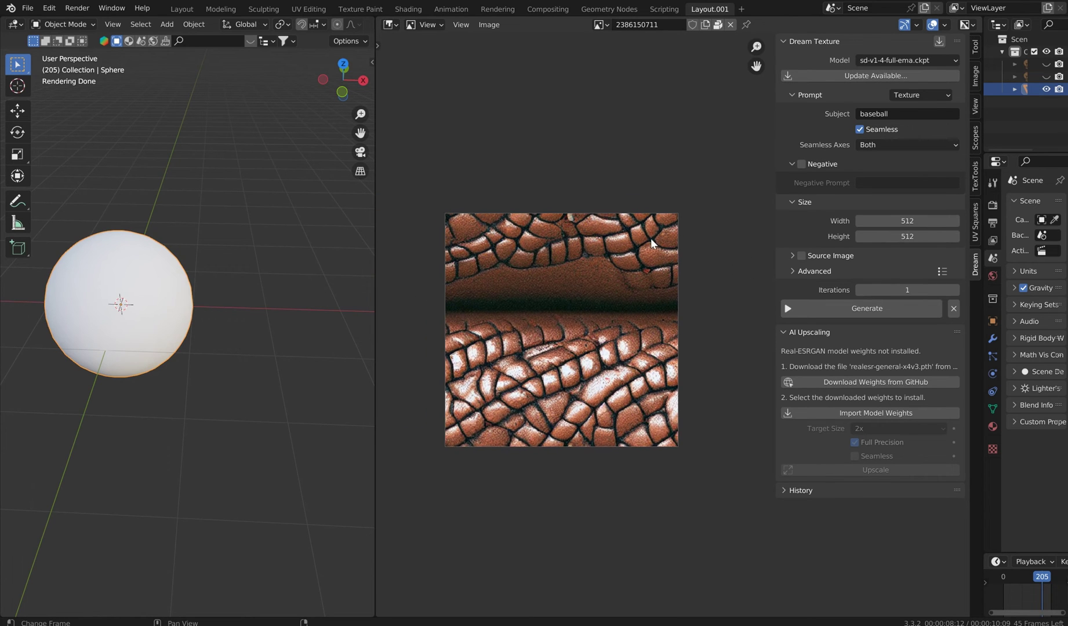
{"action": "middle_click_drag", "start_coordinate": [649, 237], "coordinate": [665, 236]}
{"action": "scroll", "coordinate": [659, 235], "scroll_direction": "up", "scroll_amount": 1}
{"action": "scroll", "coordinate": [659, 235], "scroll_direction": "down", "scroll_amount": 1}
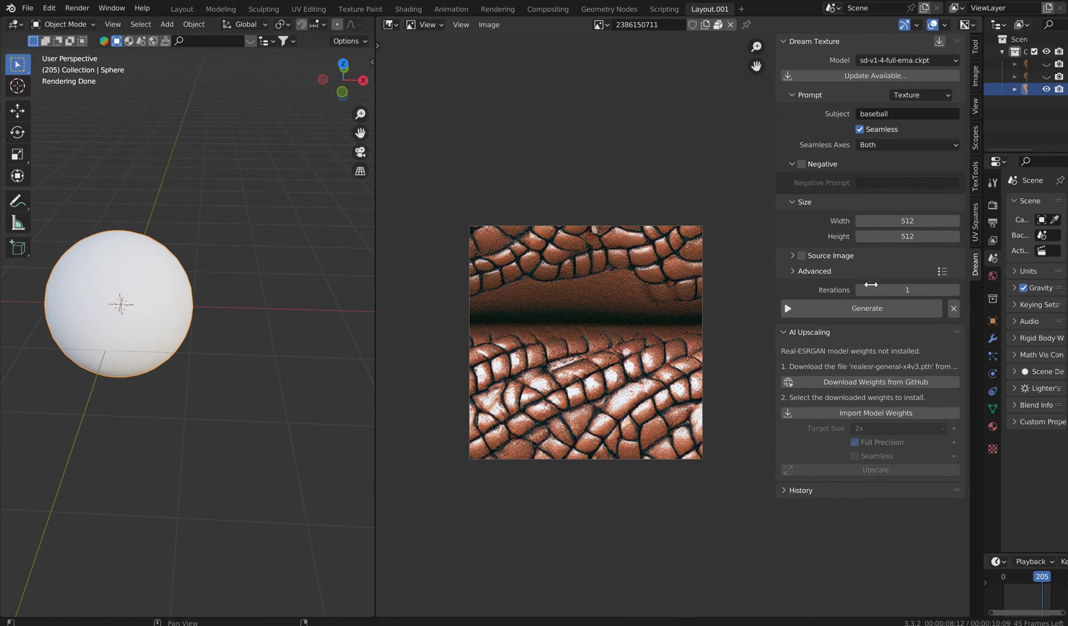
Step: Generate the 512×512 red leather baseball texture with white stitches and inspect it
{"action": "left_click", "coordinate": [862, 310]}
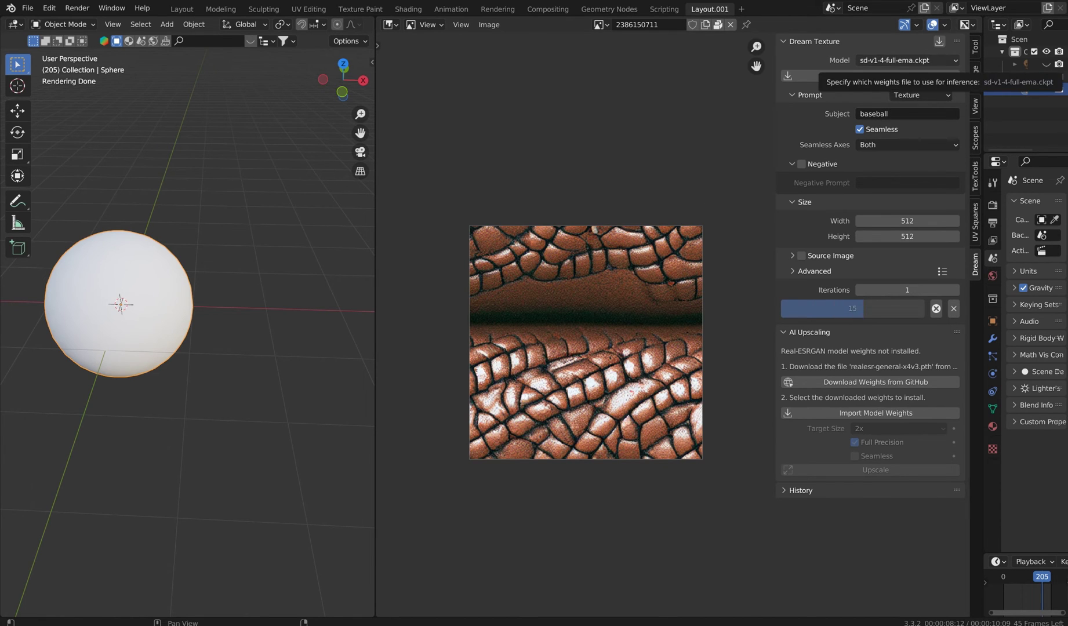
{"action": "middle_click_drag", "start_coordinate": [618, 334], "coordinate": [684, 236]}
{"action": "scroll", "coordinate": [684, 236], "scroll_direction": "up", "scroll_amount": 2}
{"action": "scroll", "coordinate": [684, 235], "scroll_direction": "down", "scroll_amount": 5}
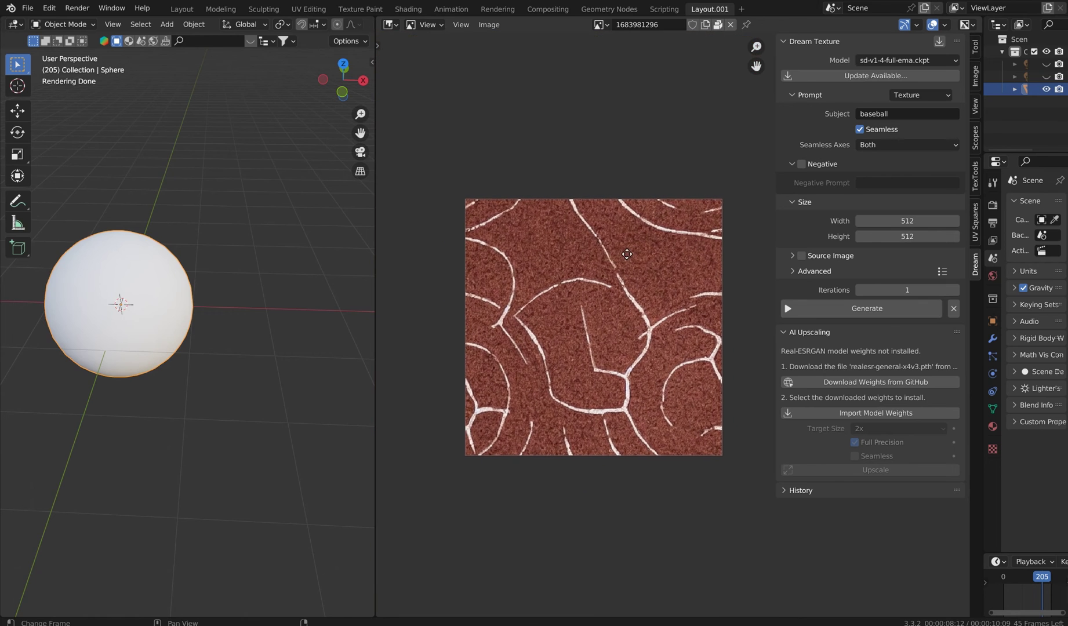
{"action": "scroll", "coordinate": [627, 253], "scroll_direction": "up", "scroll_amount": 1}
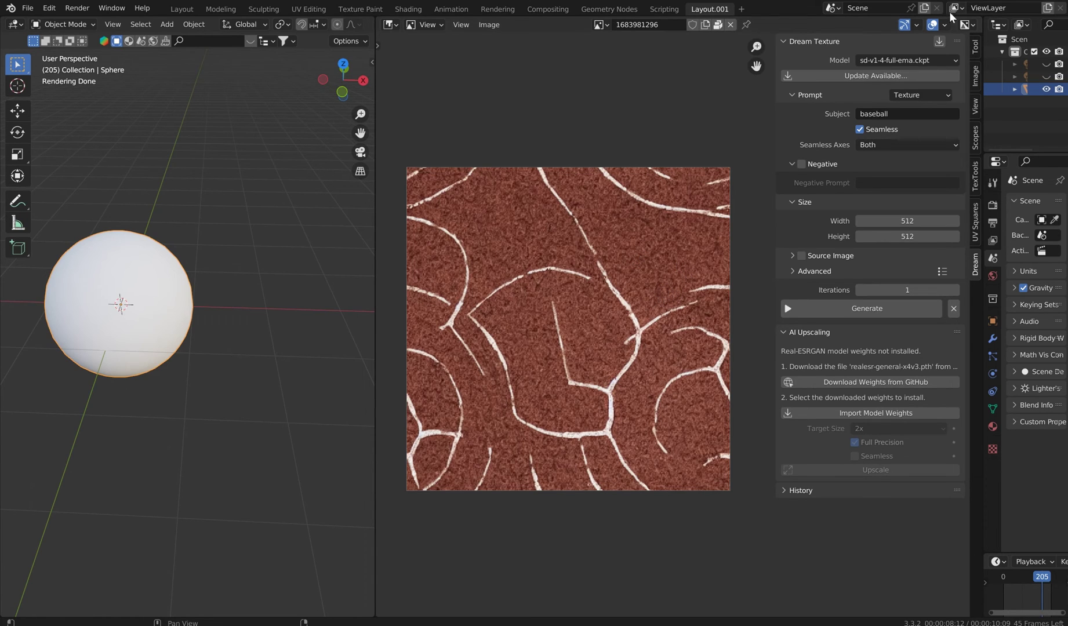
{"action": "middle_click_drag", "start_coordinate": [661, 211], "coordinate": [648, 184]}
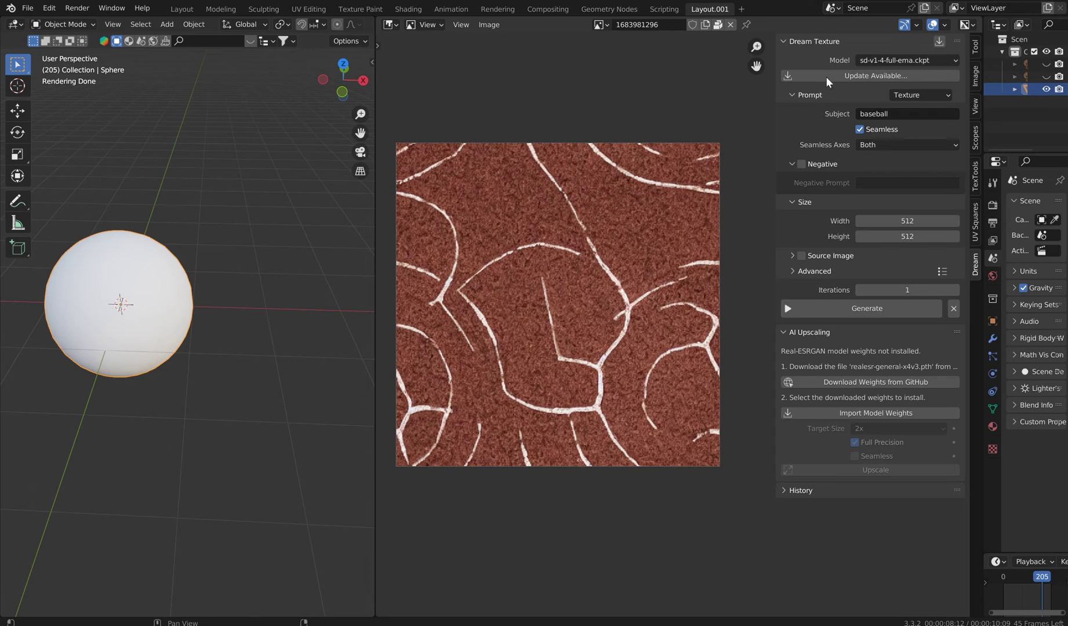
Step: Check the model list, then open Preferences > Add-ons filtered by 'dream'
{"action": "left_click", "coordinate": [937, 59]}
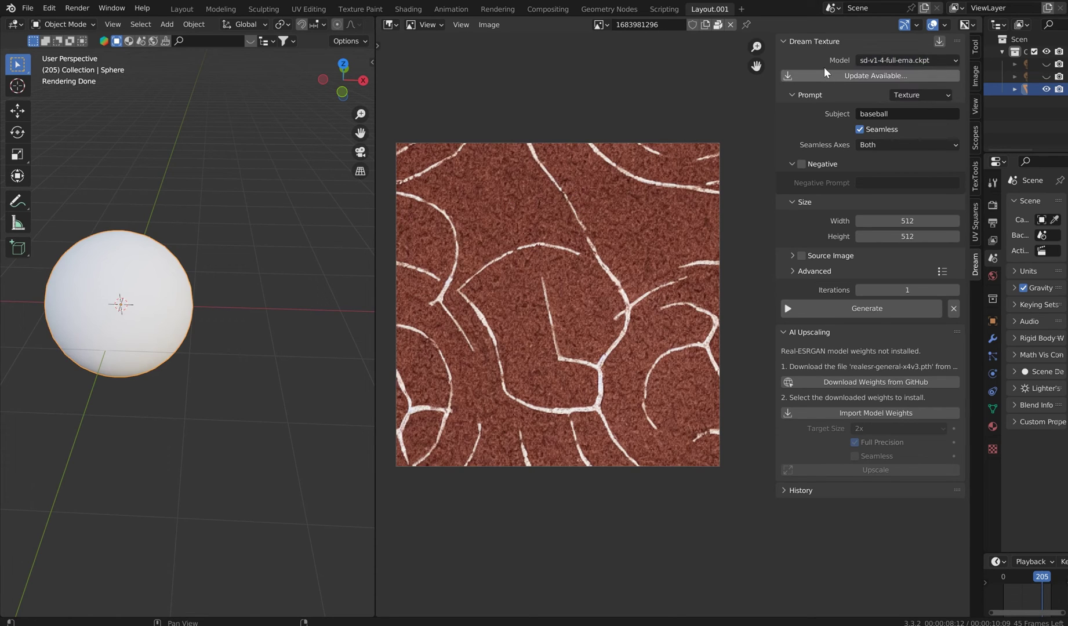
{"action": "left_click", "coordinate": [49, 8]}
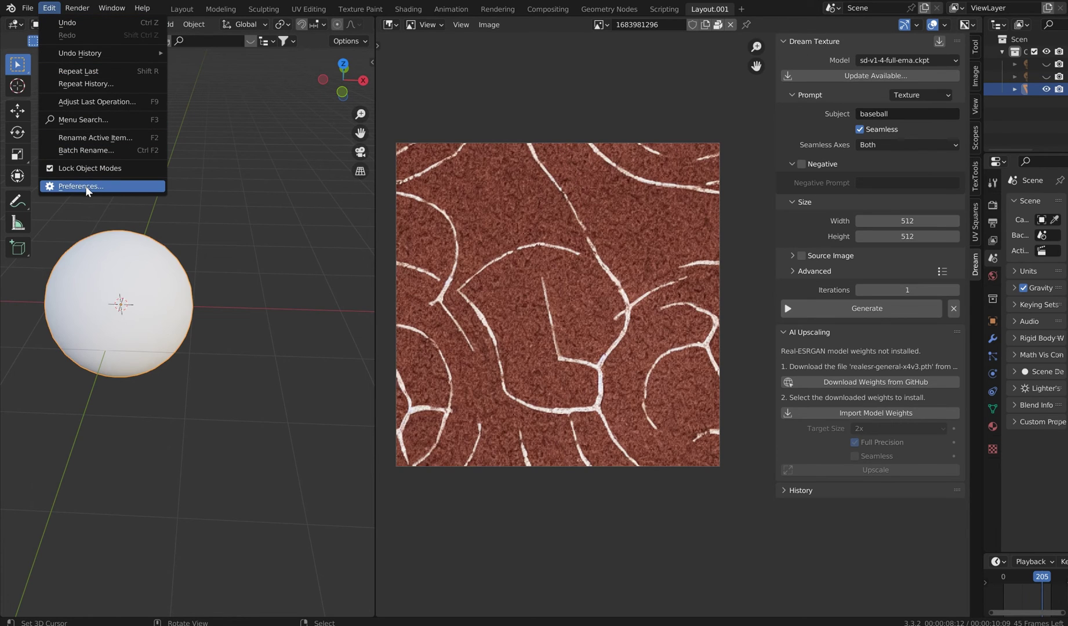
{"action": "left_click", "coordinate": [85, 185]}
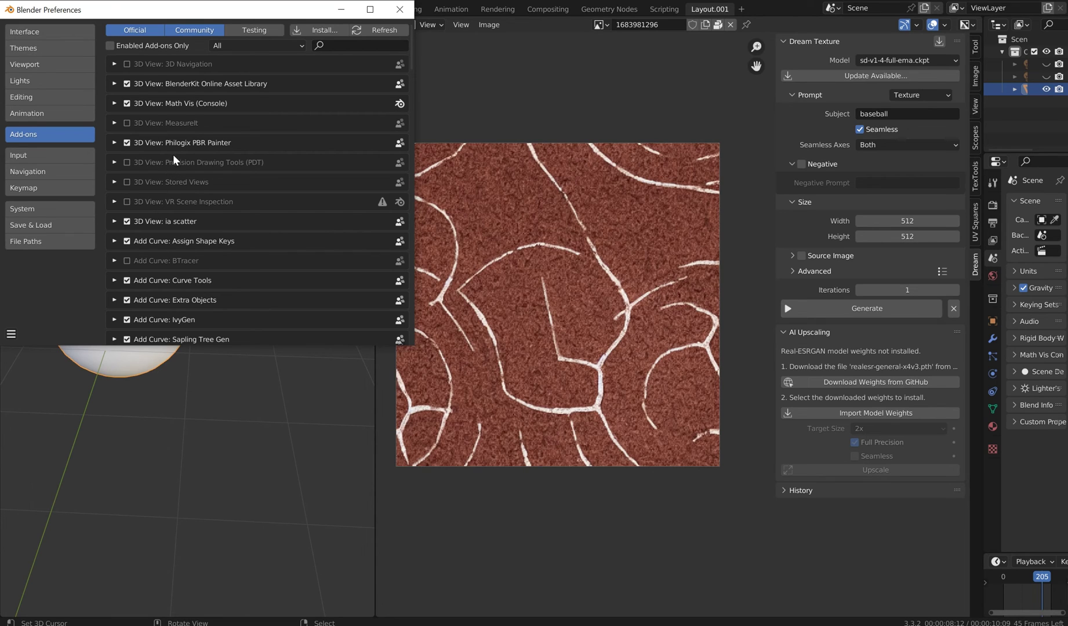
{"action": "left_click", "coordinate": [339, 47]}
{"action": "type", "text": "dream"}
{"action": "key", "text": "Return"}
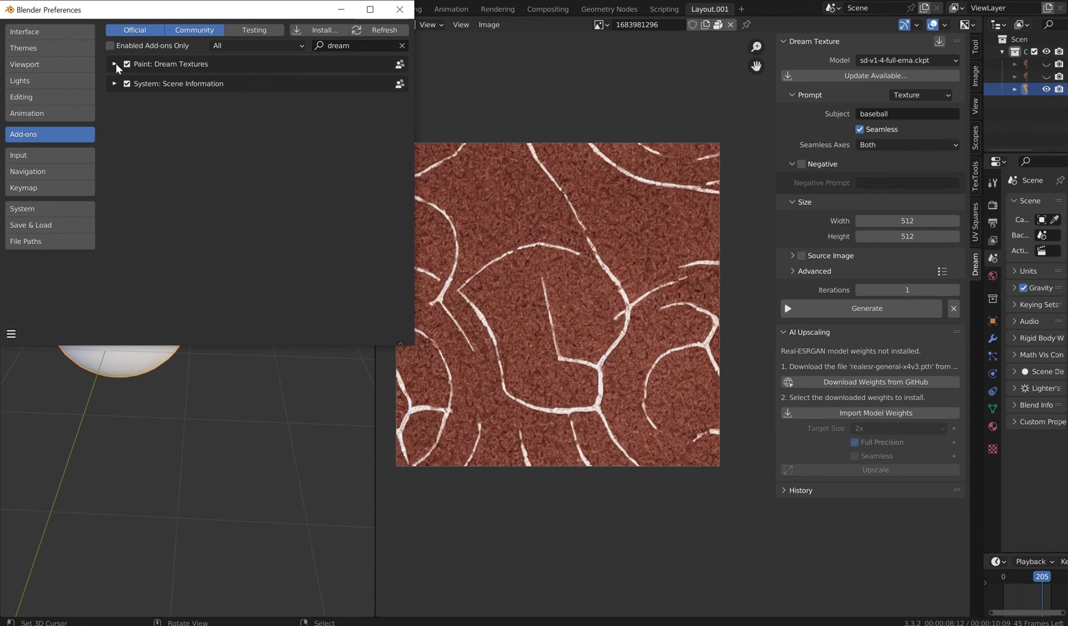
Step: Expand Paint: Dream Textures and launch Import Model Weights
{"action": "left_click", "coordinate": [115, 64]}
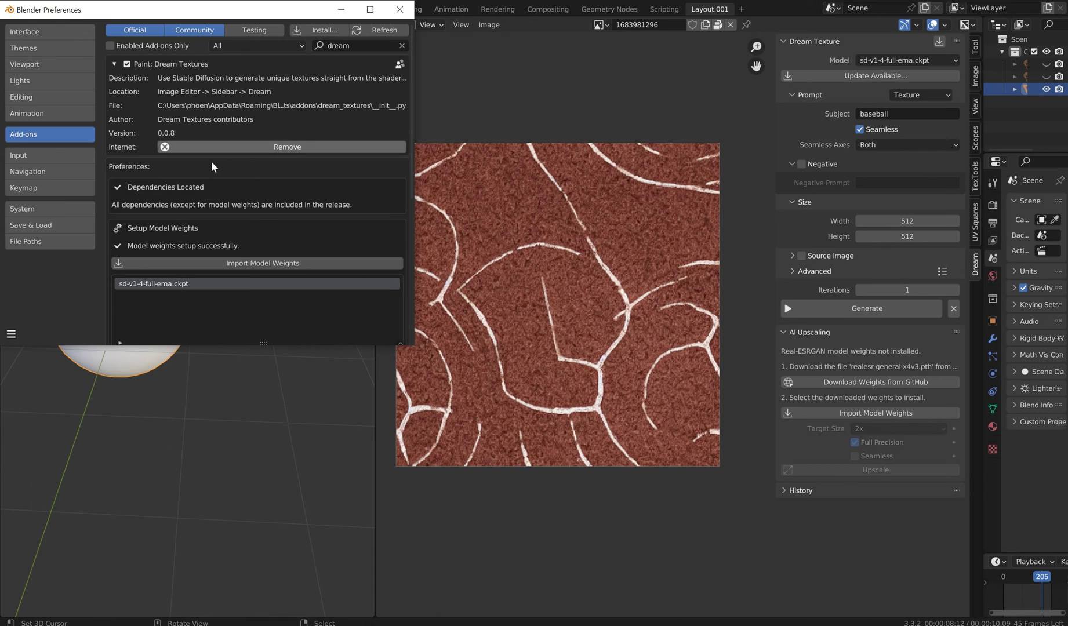
{"action": "scroll", "coordinate": [223, 211], "scroll_direction": "down", "scroll_amount": 2}
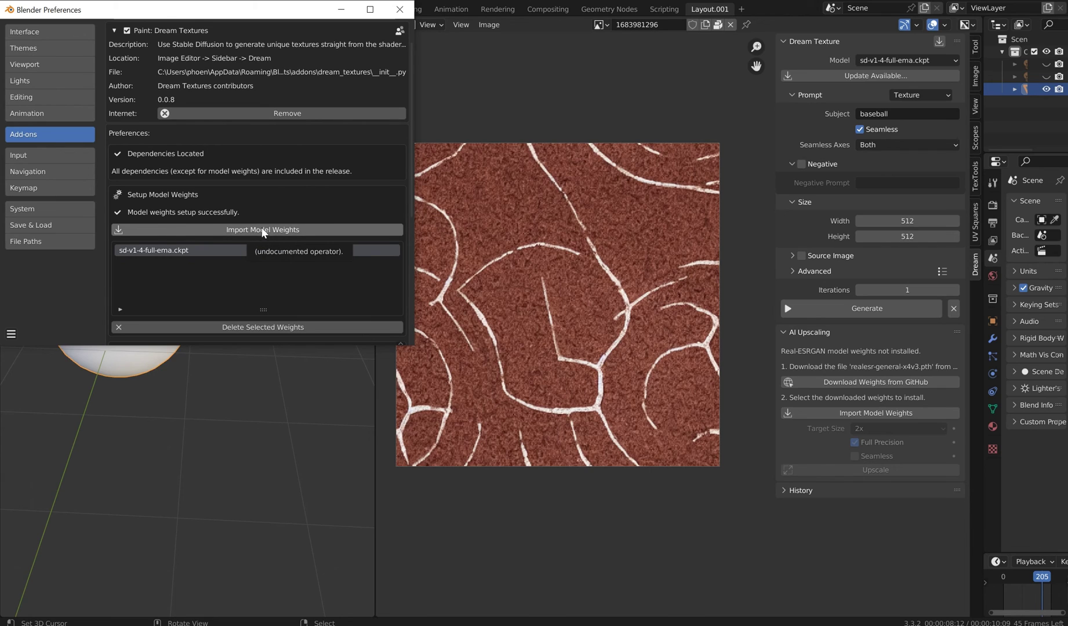
{"action": "left_click", "coordinate": [220, 230]}
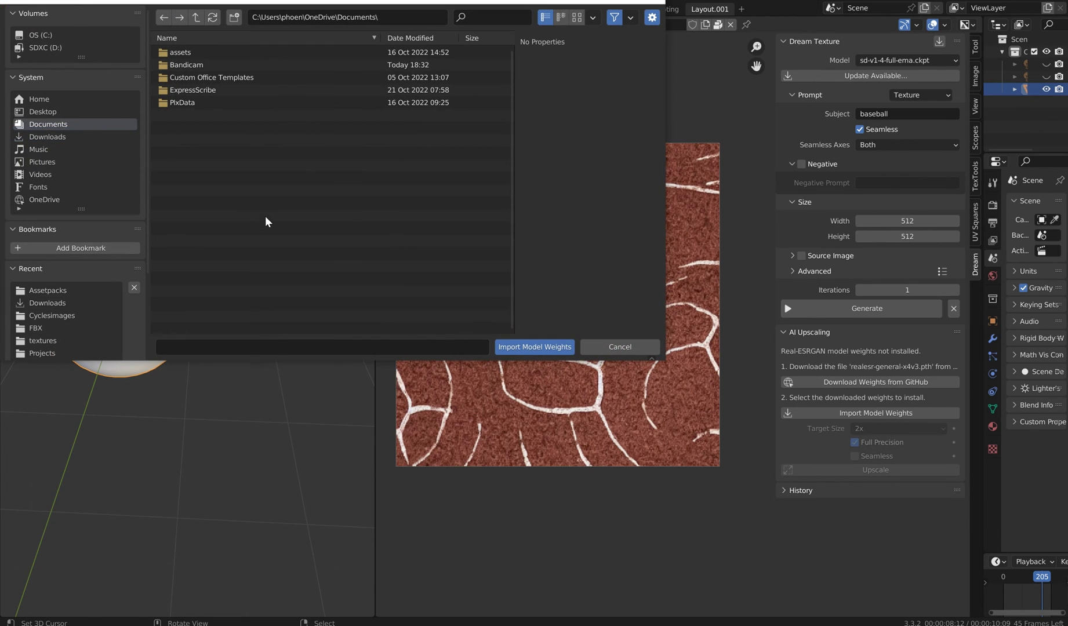
Step: Browse to Downloads, cancel the weights import and close Preferences
{"action": "left_click", "coordinate": [71, 134]}
{"action": "scroll", "coordinate": [245, 178], "scroll_direction": "down", "scroll_amount": 5}
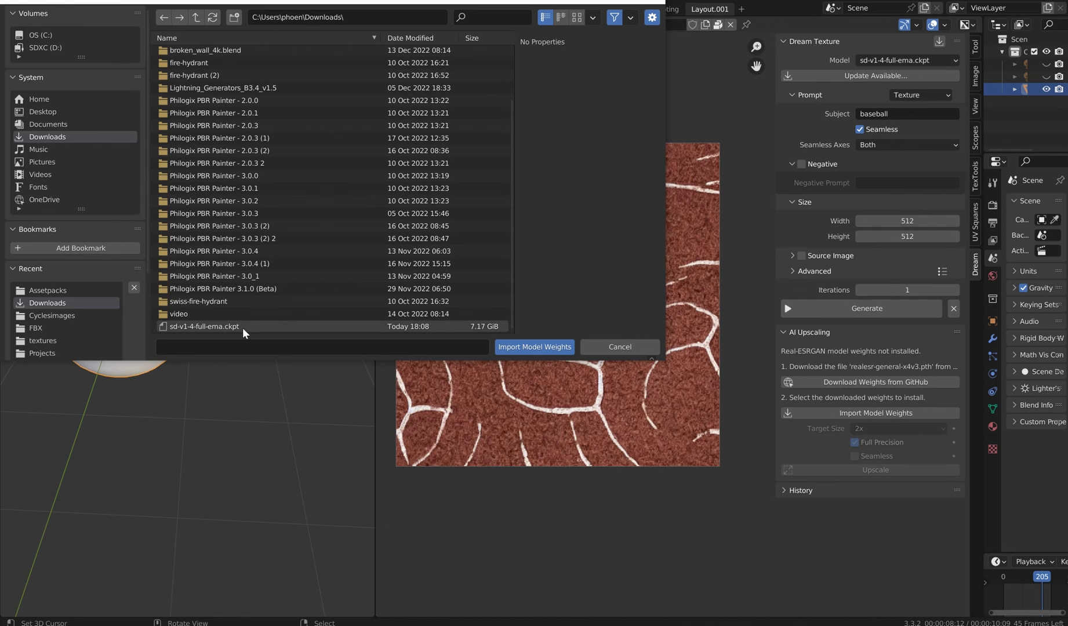
{"action": "left_click", "coordinate": [635, 345]}
{"action": "left_click", "coordinate": [400, 10]}
{"action": "mouse_move", "coordinate": [634, 279]}
{"action": "middle_mouse_down"}
{"action": "mouse_move", "coordinate": [647, 294]}
{"action": "mouse_move", "coordinate": [613, 281]}
{"action": "middle_mouse_up"}
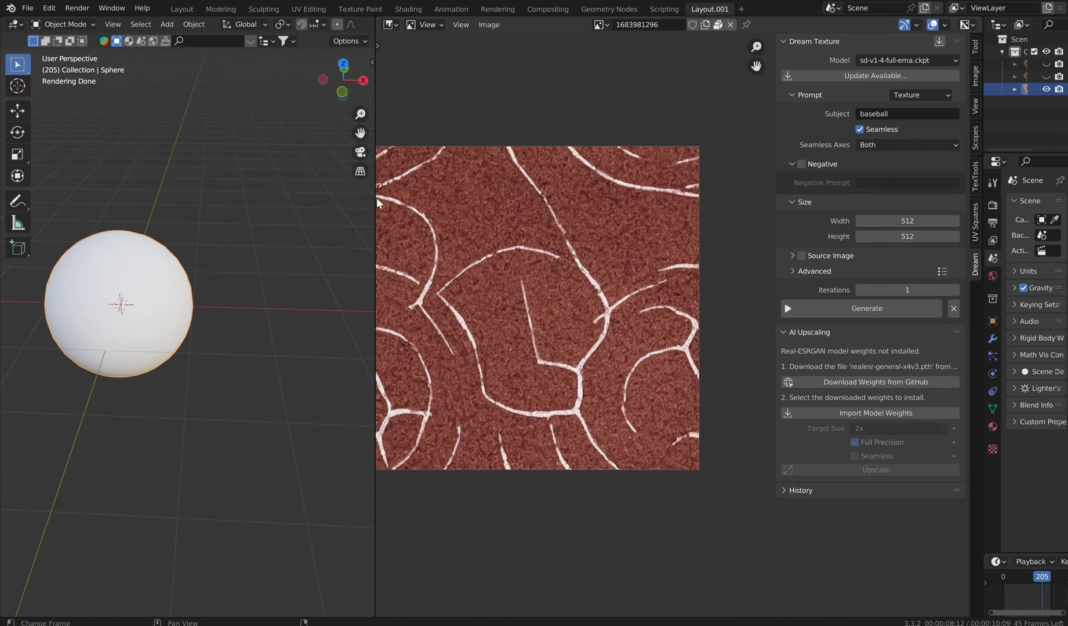
Step: Reopen Preferences on the Dream Textures add-on, then close it again
{"action": "left_click", "coordinate": [50, 8]}
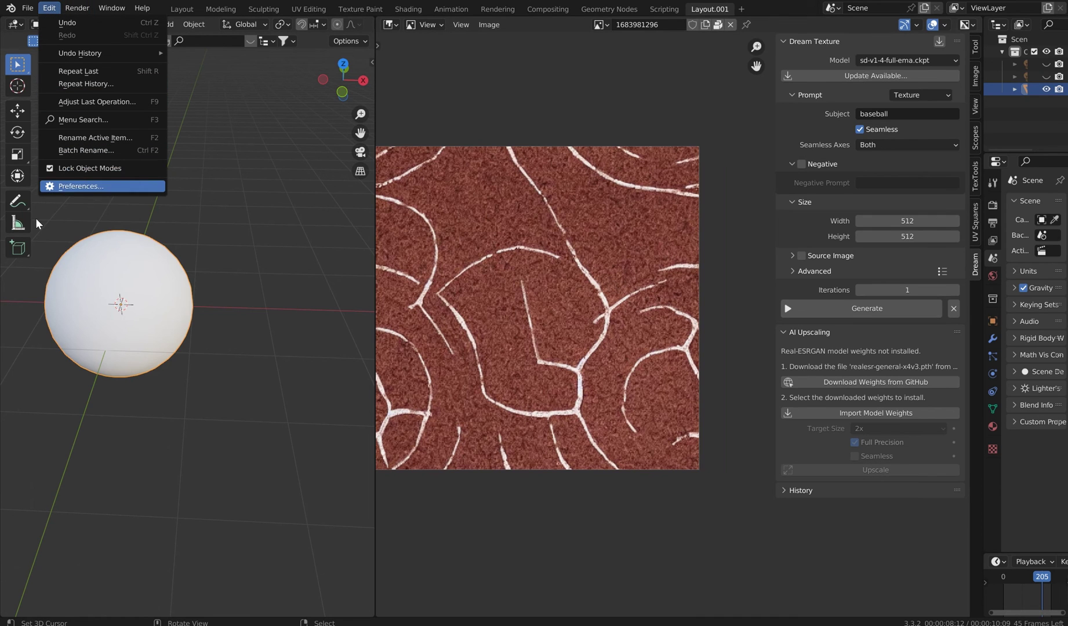
{"action": "left_click", "coordinate": [76, 187]}
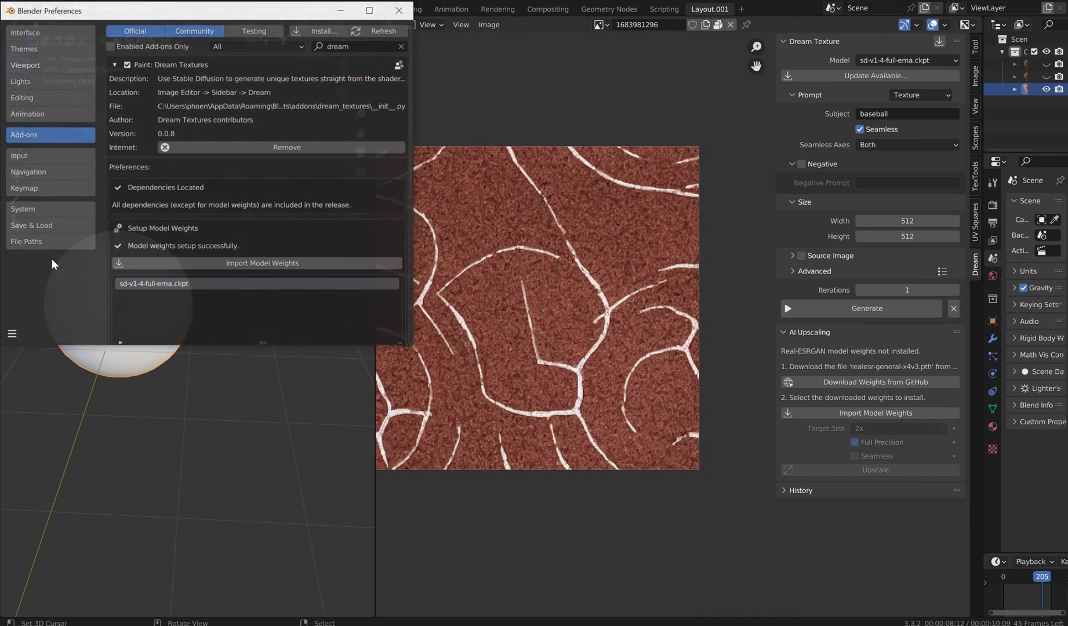
{"action": "left_click", "coordinate": [12, 335]}
{"action": "left_click", "coordinate": [12, 336]}
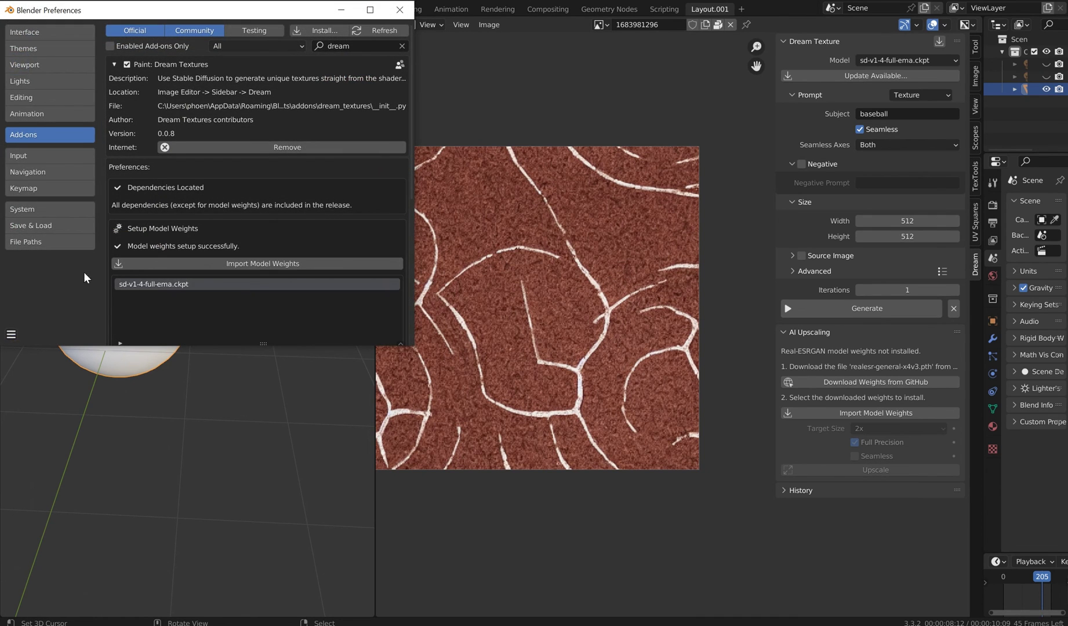
{"action": "left_click", "coordinate": [399, 9]}
{"action": "middle_click_drag", "start_coordinate": [657, 206], "coordinate": [698, 204]}
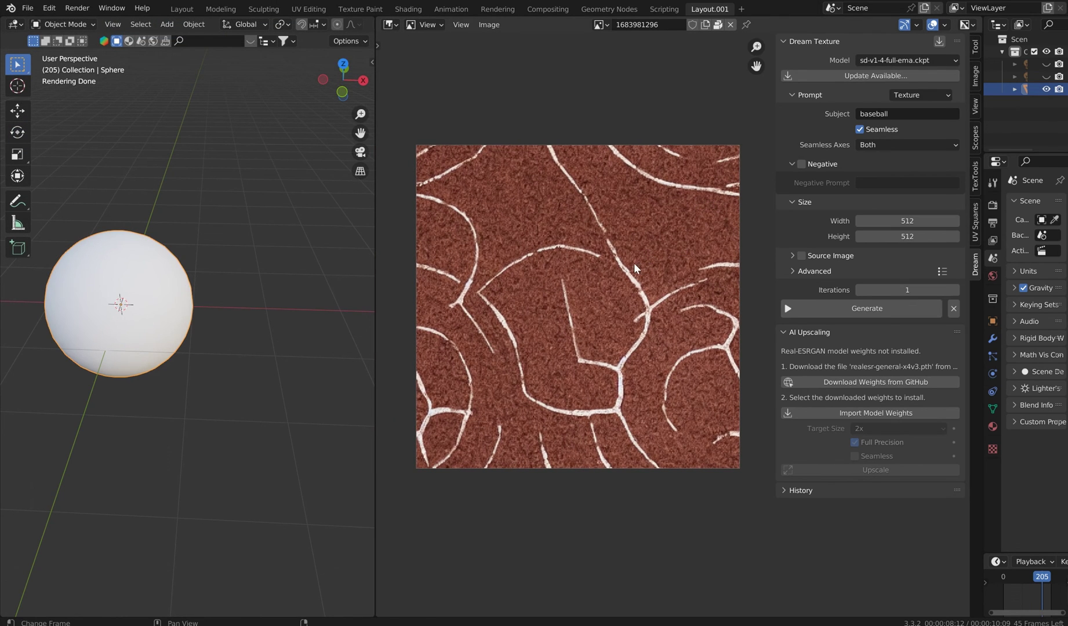
Step: Zoom in on the baseball leather texture and change the Subject to 'bricks'
{"action": "middle_click_drag", "start_coordinate": [633, 262], "coordinate": [574, 289]}
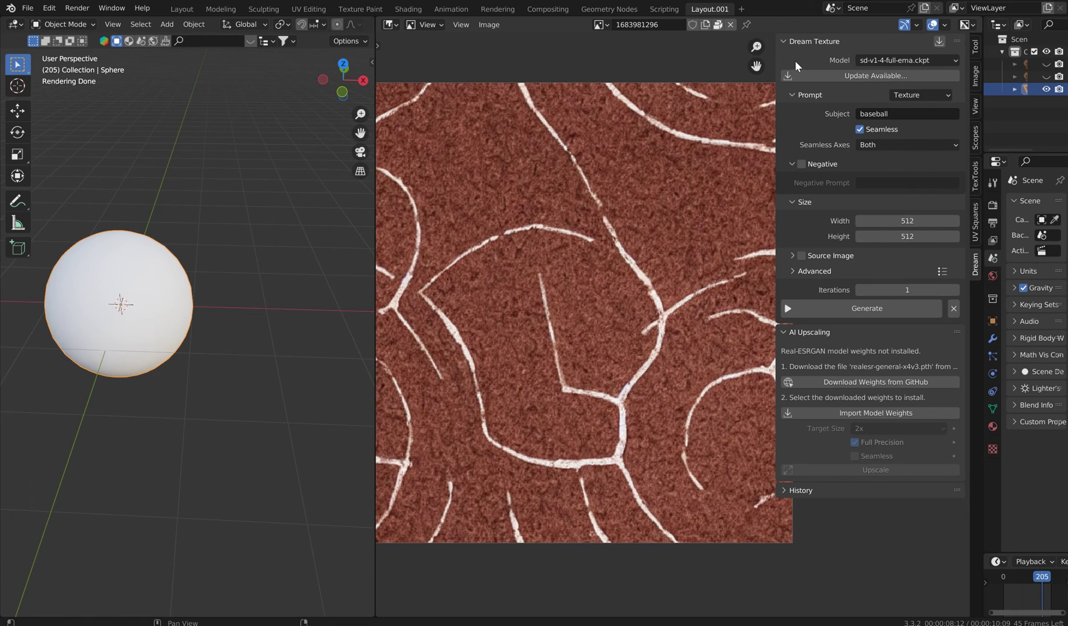
{"action": "middle_click_drag", "start_coordinate": [657, 178], "coordinate": [631, 235]}
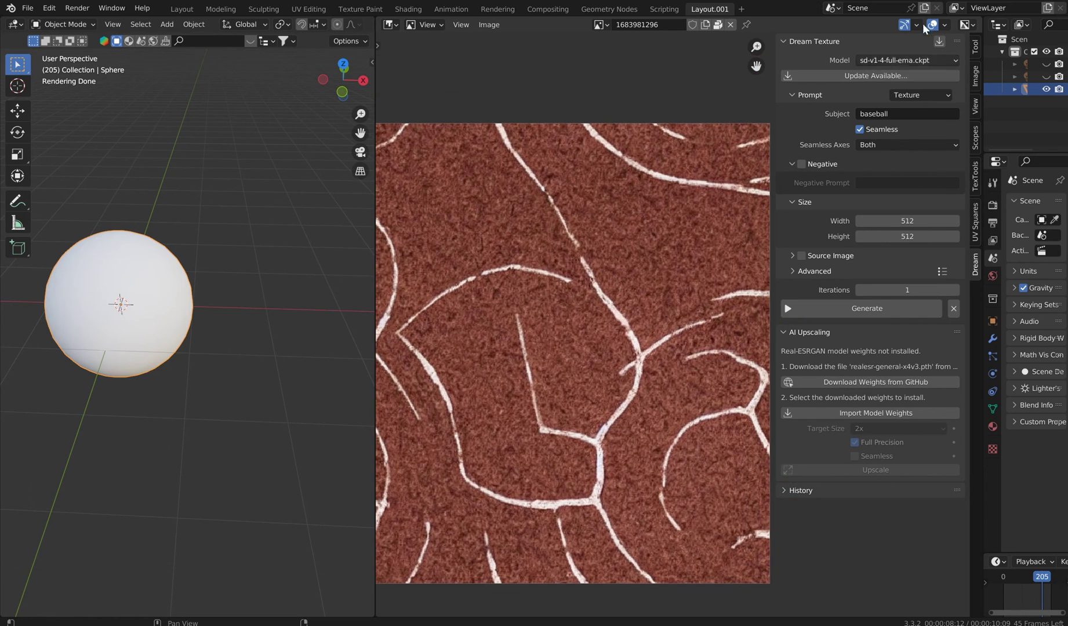
{"action": "key", "text": "ctrl+z"}
Step: Generate the 512×512 red brick texture and widen the Image Editor to view it
{"action": "left_click", "coordinate": [863, 305]}
{"action": "middle_click_drag", "start_coordinate": [611, 309], "coordinate": [597, 260]}
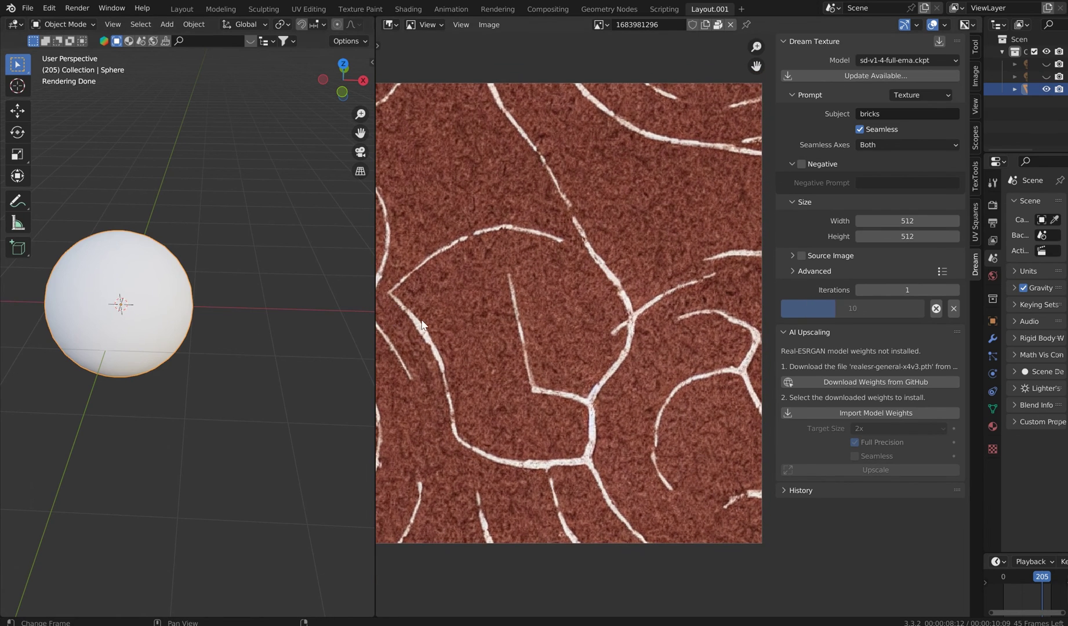
{"action": "left_click_drag", "start_coordinate": [375, 309], "coordinate": [573, 308]}
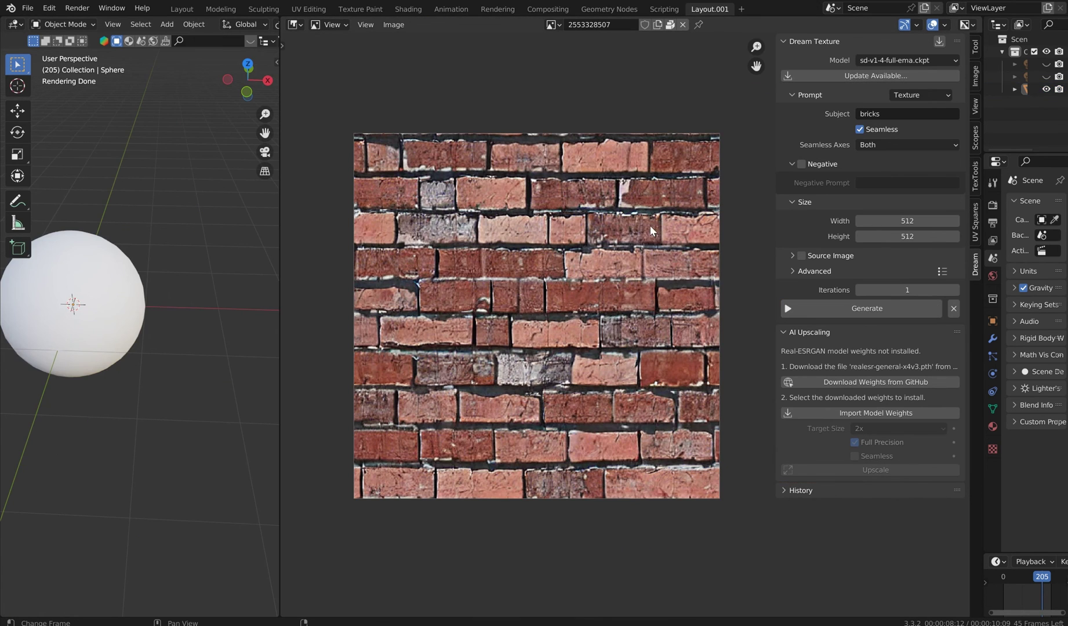
{"action": "scroll", "coordinate": [547, 253], "scroll_direction": "up", "scroll_amount": 2}
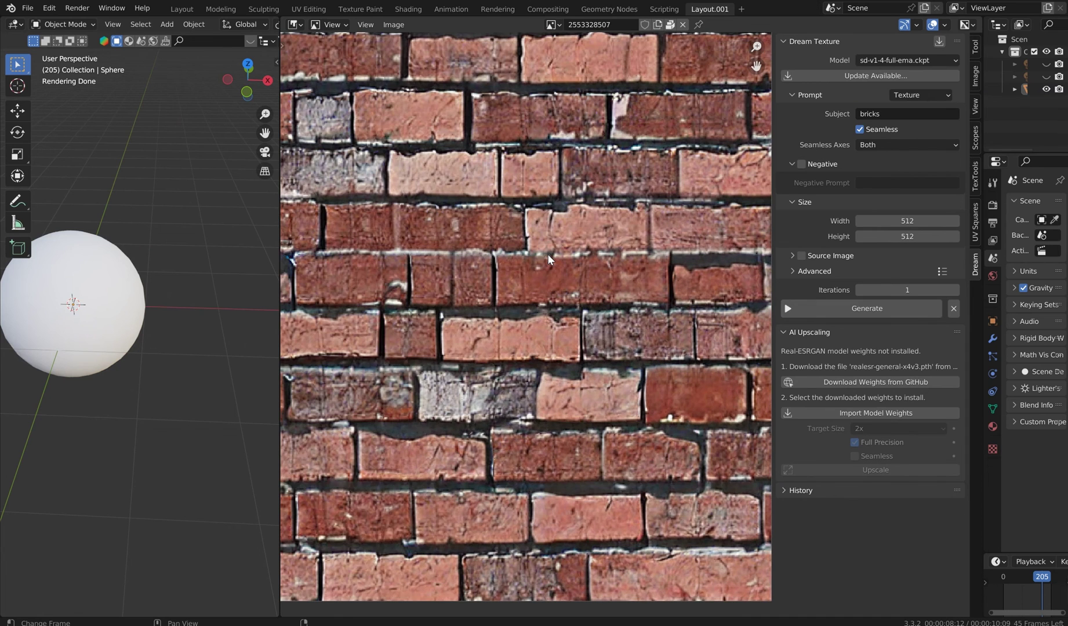
{"action": "scroll", "coordinate": [548, 253], "scroll_direction": "down", "scroll_amount": 1}
{"action": "middle_click_drag", "start_coordinate": [511, 257], "coordinate": [530, 269]}
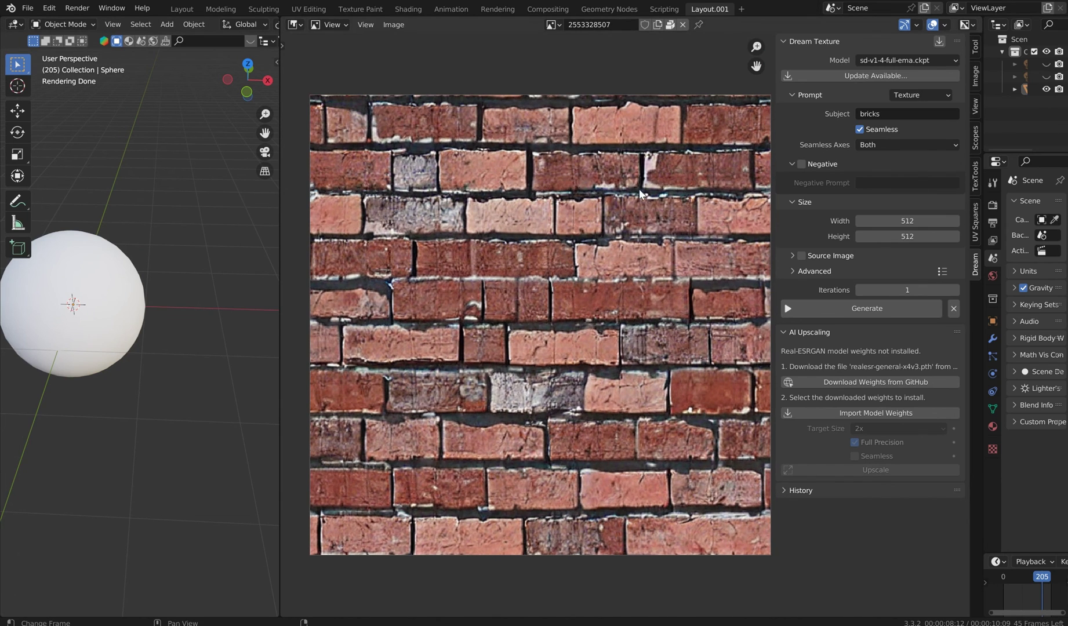